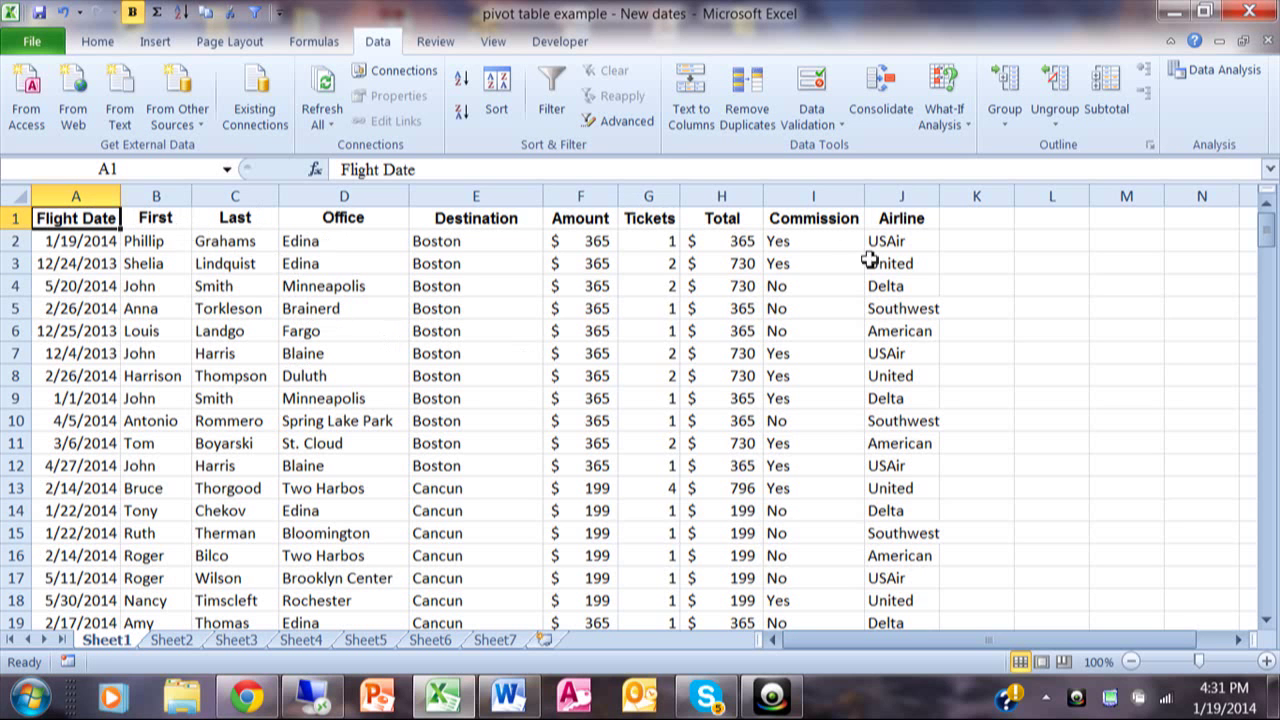
# - Select cell A3 inside the flight bookings table
pyautogui.moveTo(1267, 240); pyautogui.dragTo(1270, 245)
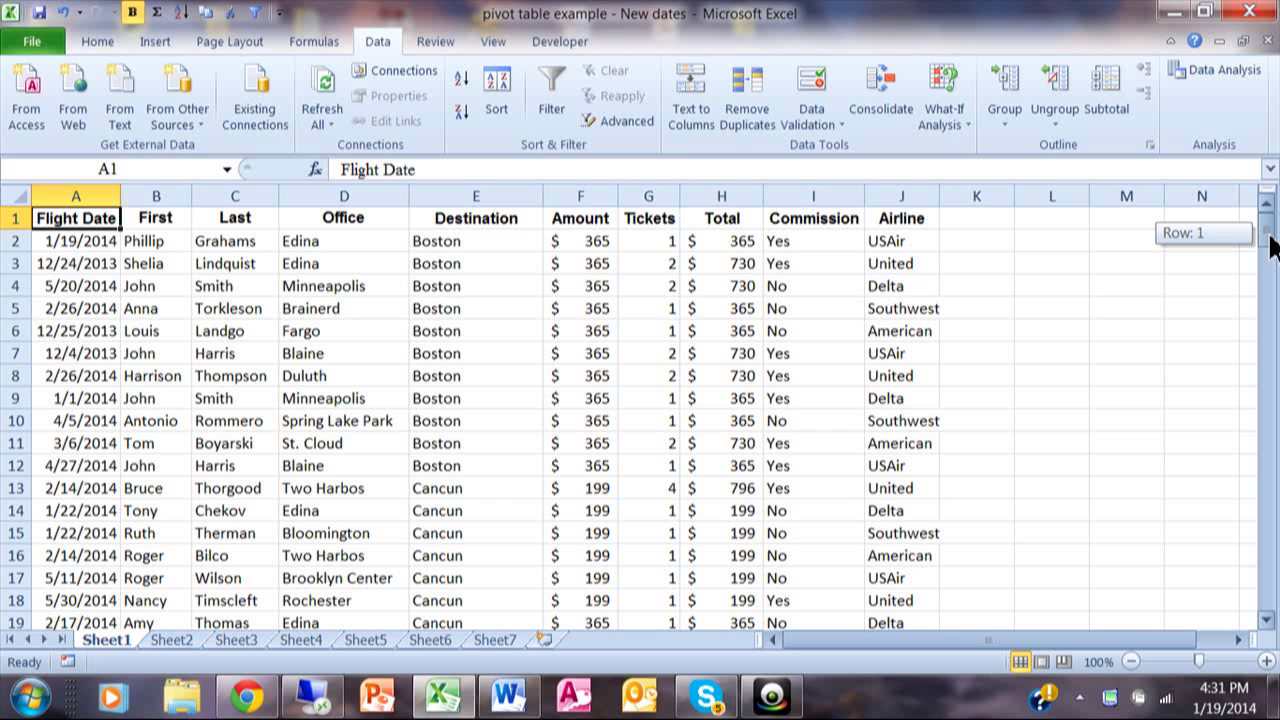
pyautogui.moveTo(1270, 245)
pyautogui.mouseDown()
pyautogui.moveTo(1275, 615)
pyautogui.moveTo(1265, 225)
pyautogui.mouseUp()
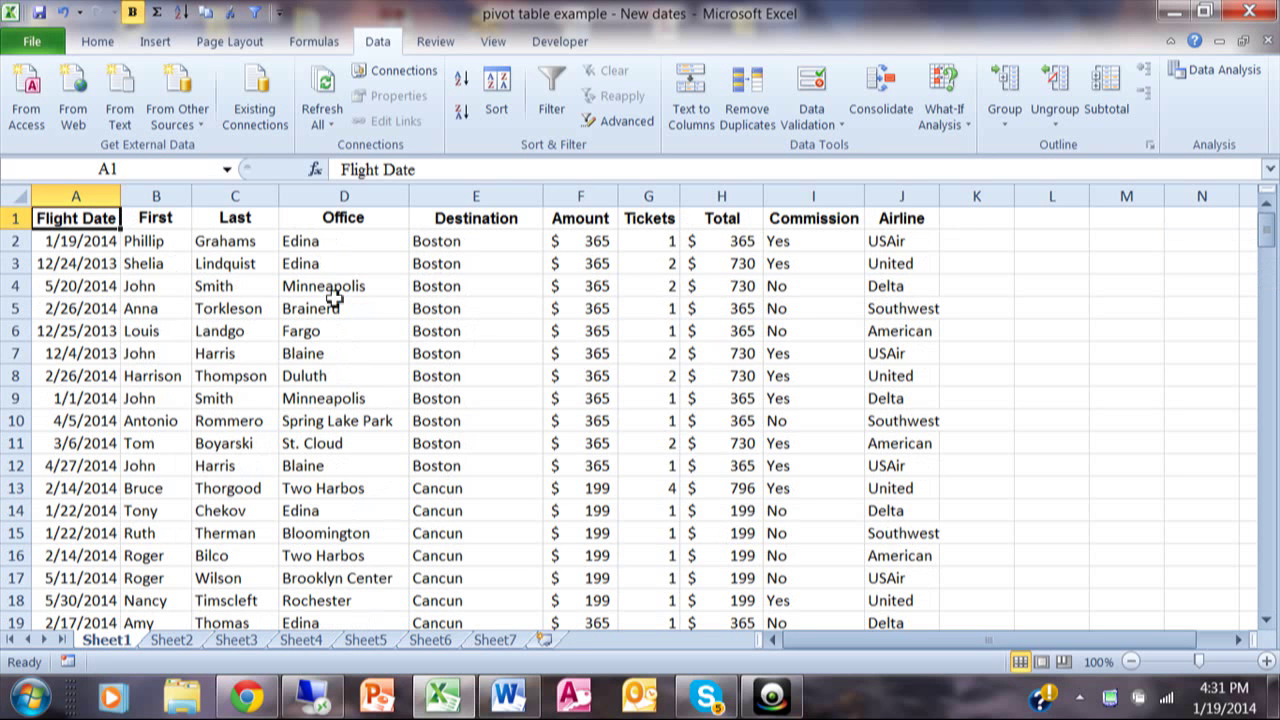
pyautogui.click(86, 262)
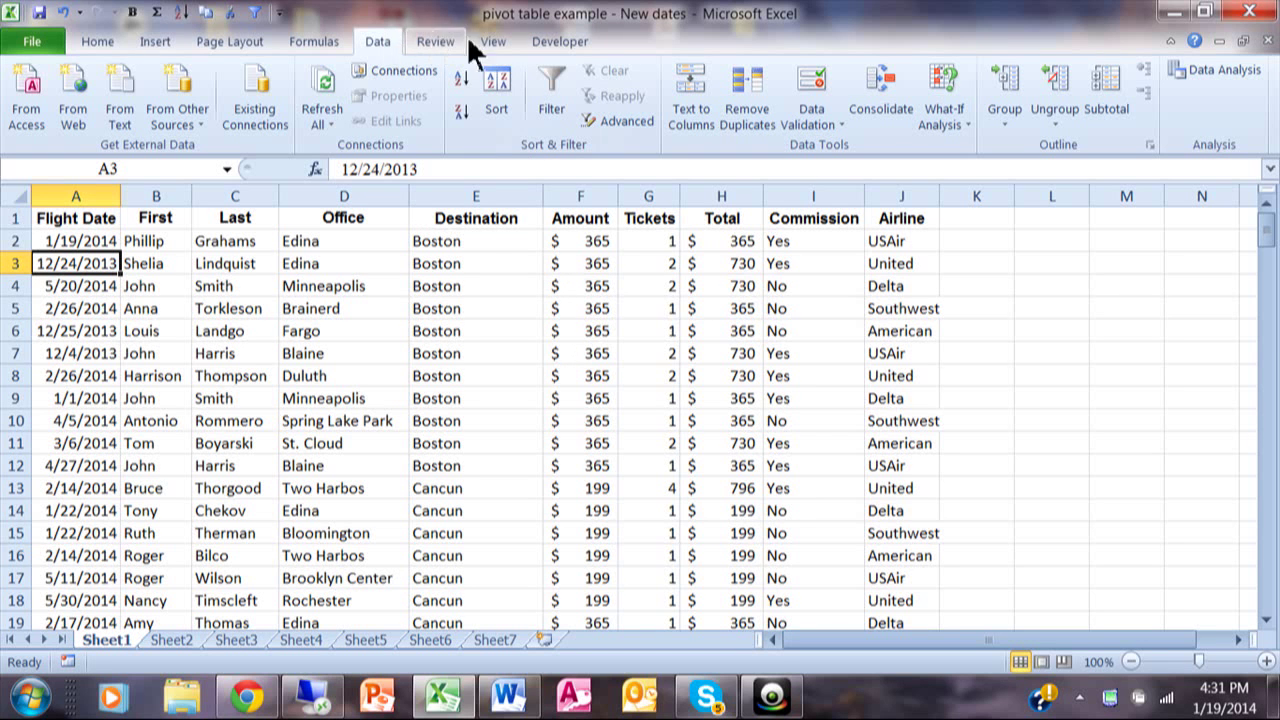
# - Turn on Filter from the Data tab so the table headers get filter arrows
pyautogui.click(555, 112)
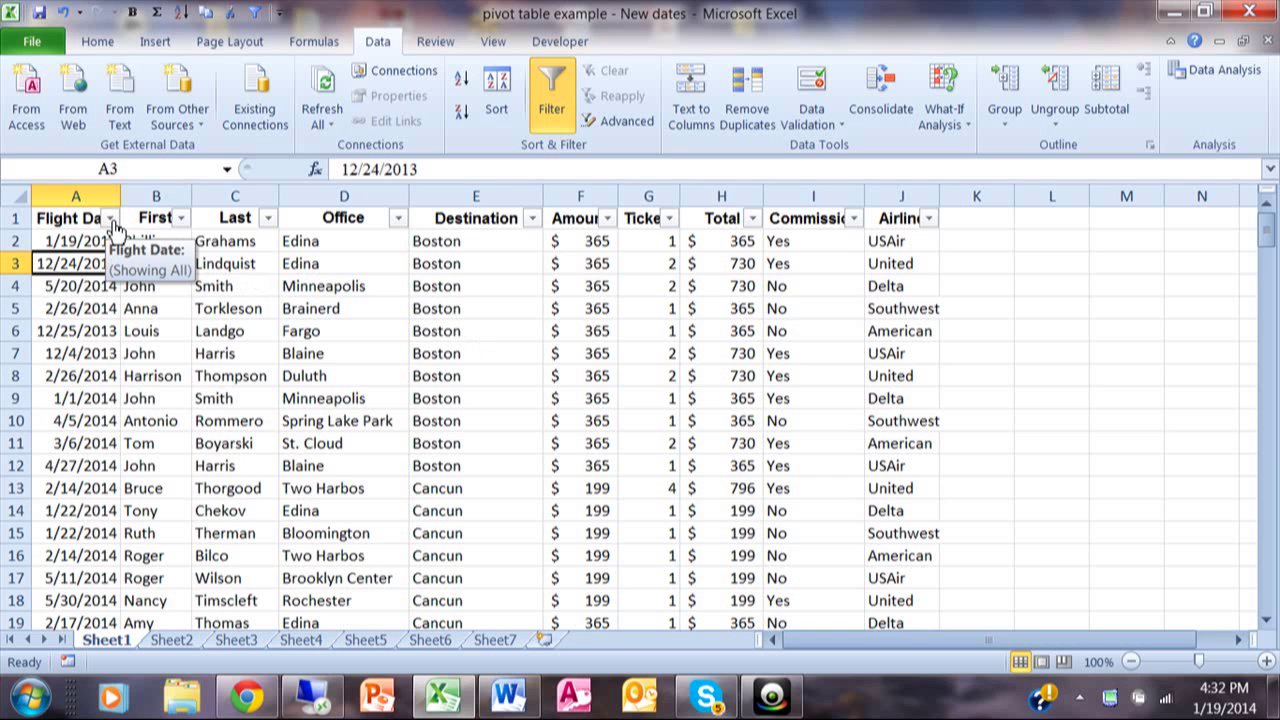
# - Filter Flight Date to Tomorrow, then Today, then Yesterday, leaving three 1/18/2014 records
pyautogui.click(110, 218)
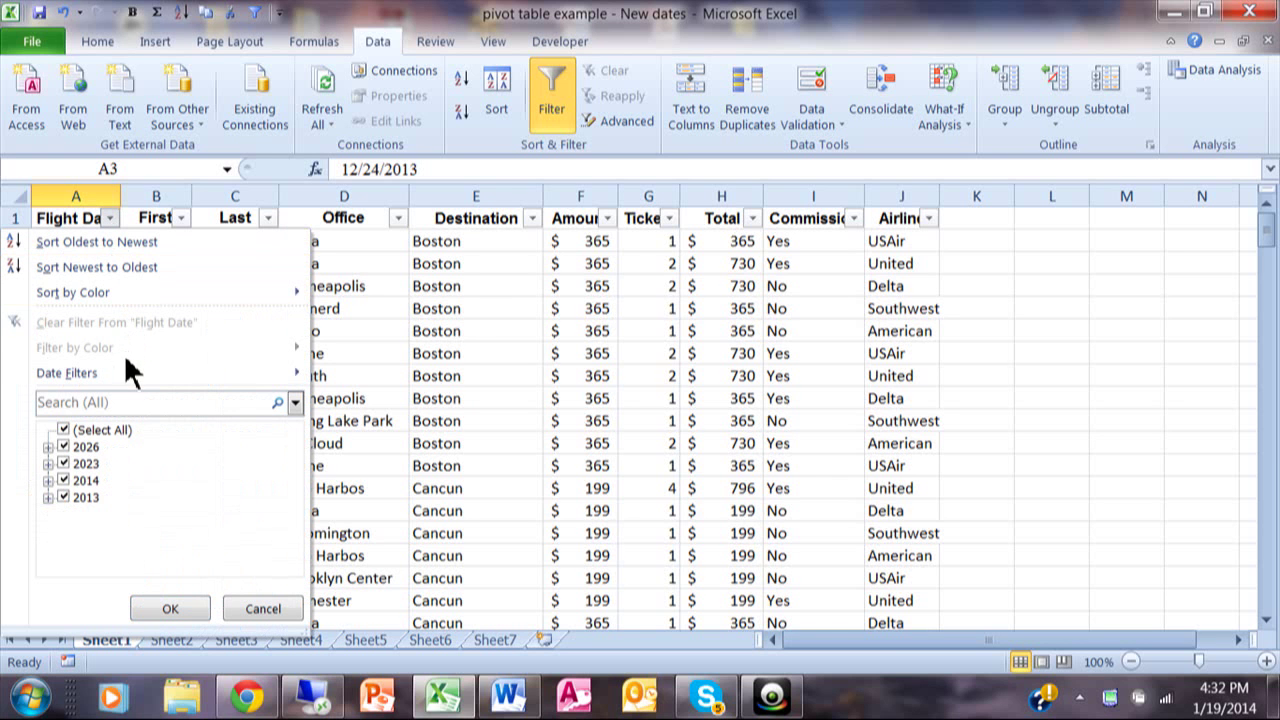
pyautogui.moveTo(127, 364)
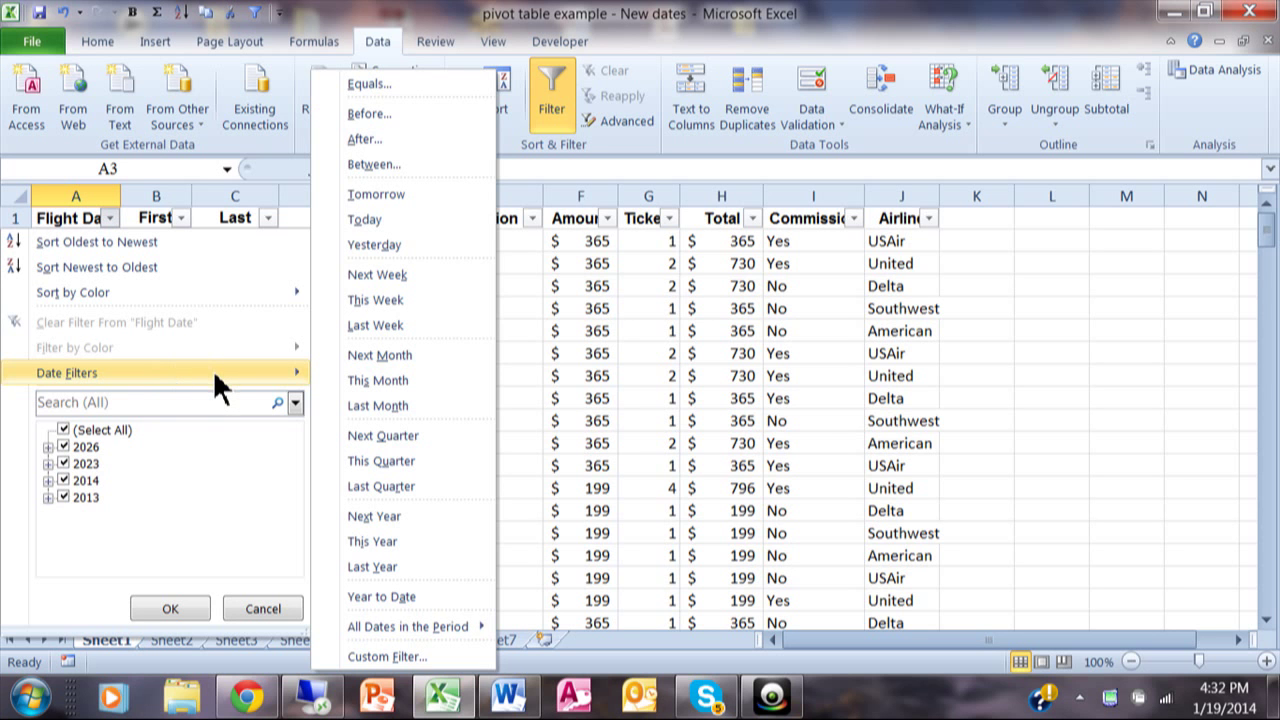
pyautogui.click(413, 194)
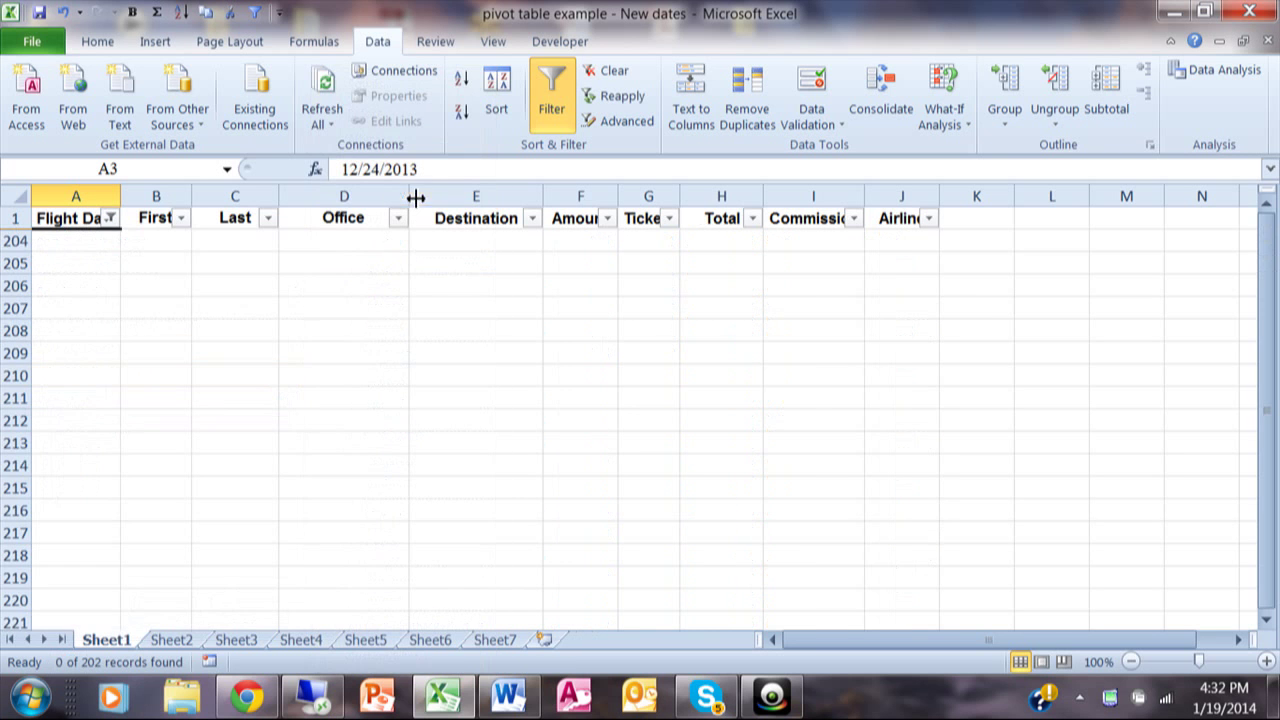
pyautogui.click(110, 219)
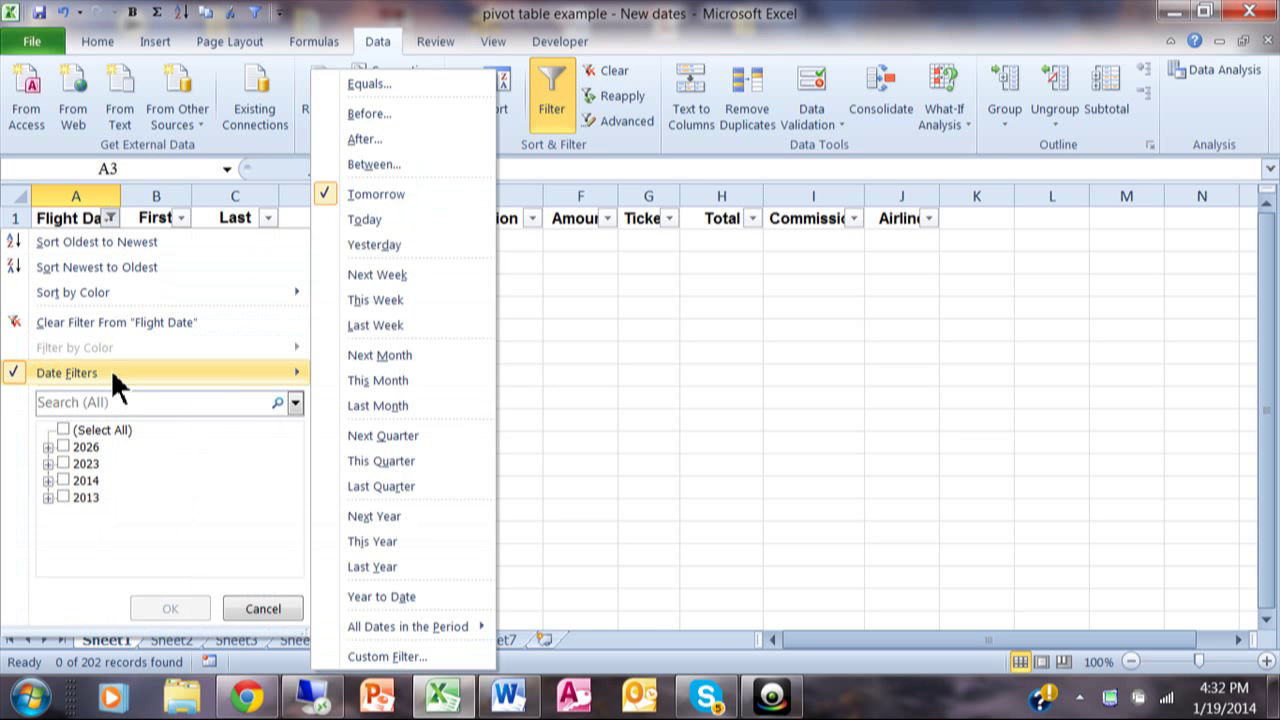
pyautogui.click(394, 222)
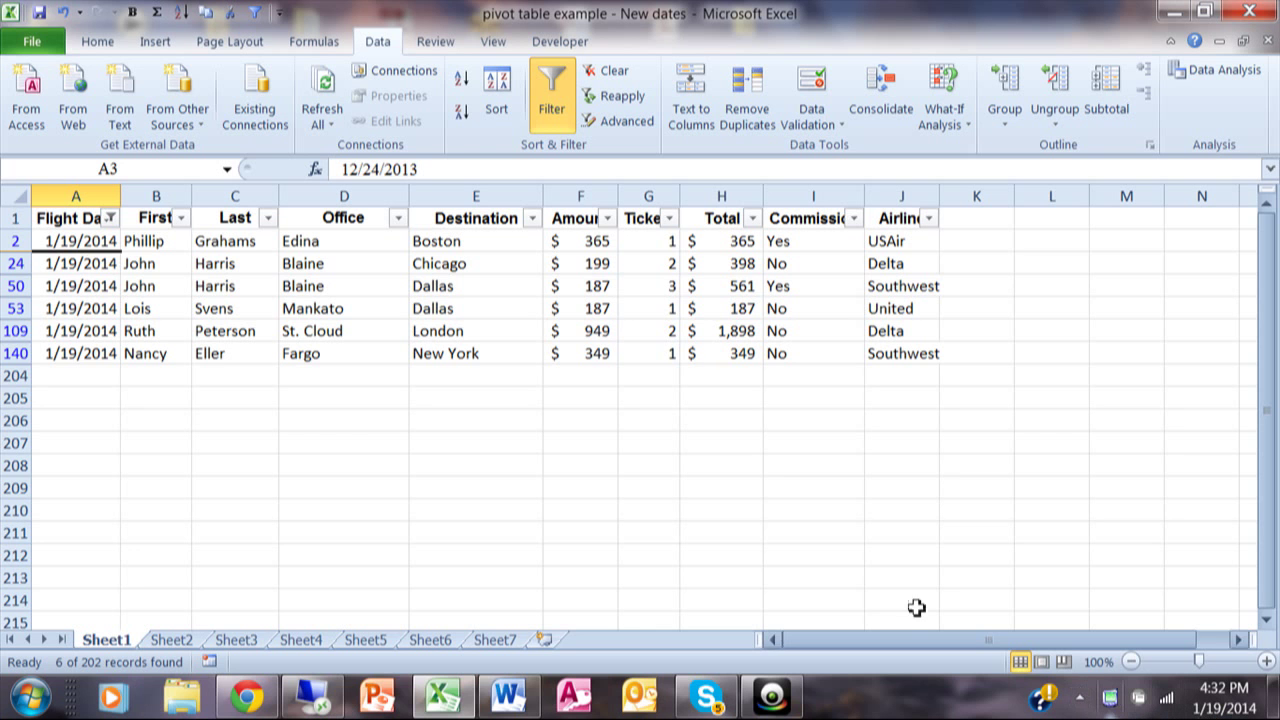
pyautogui.click(109, 217)
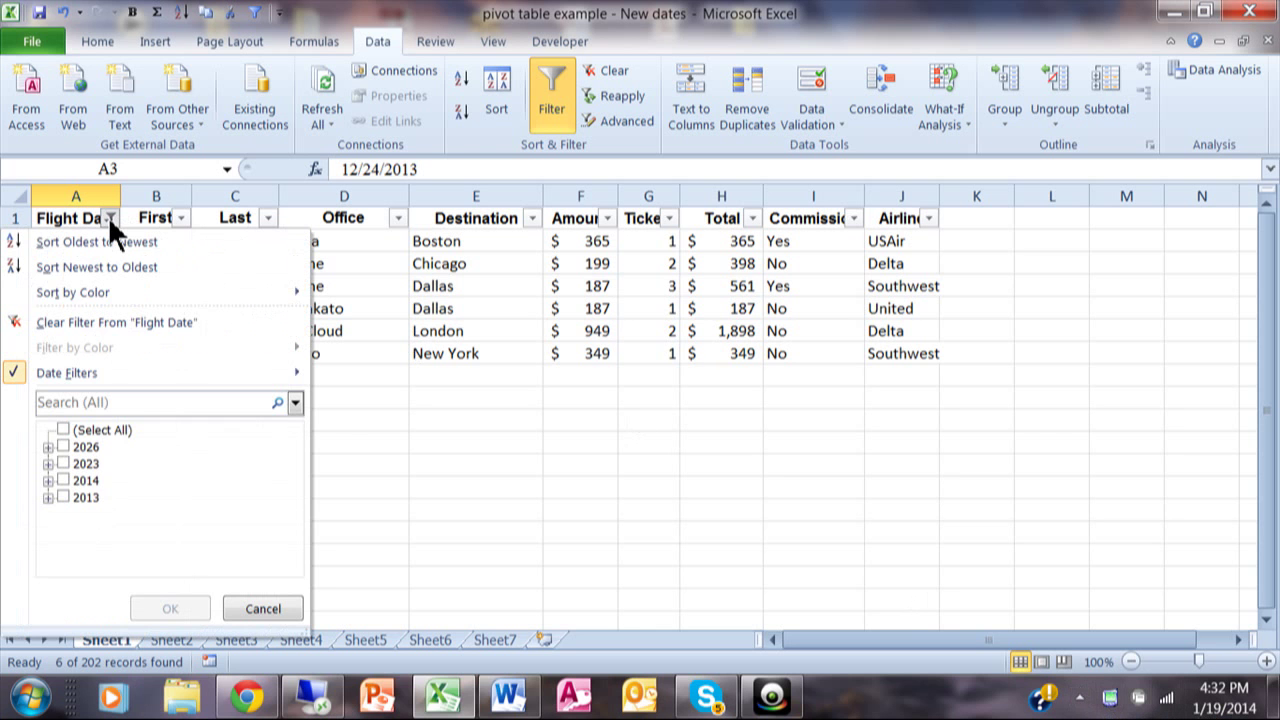
pyautogui.moveTo(122, 367)
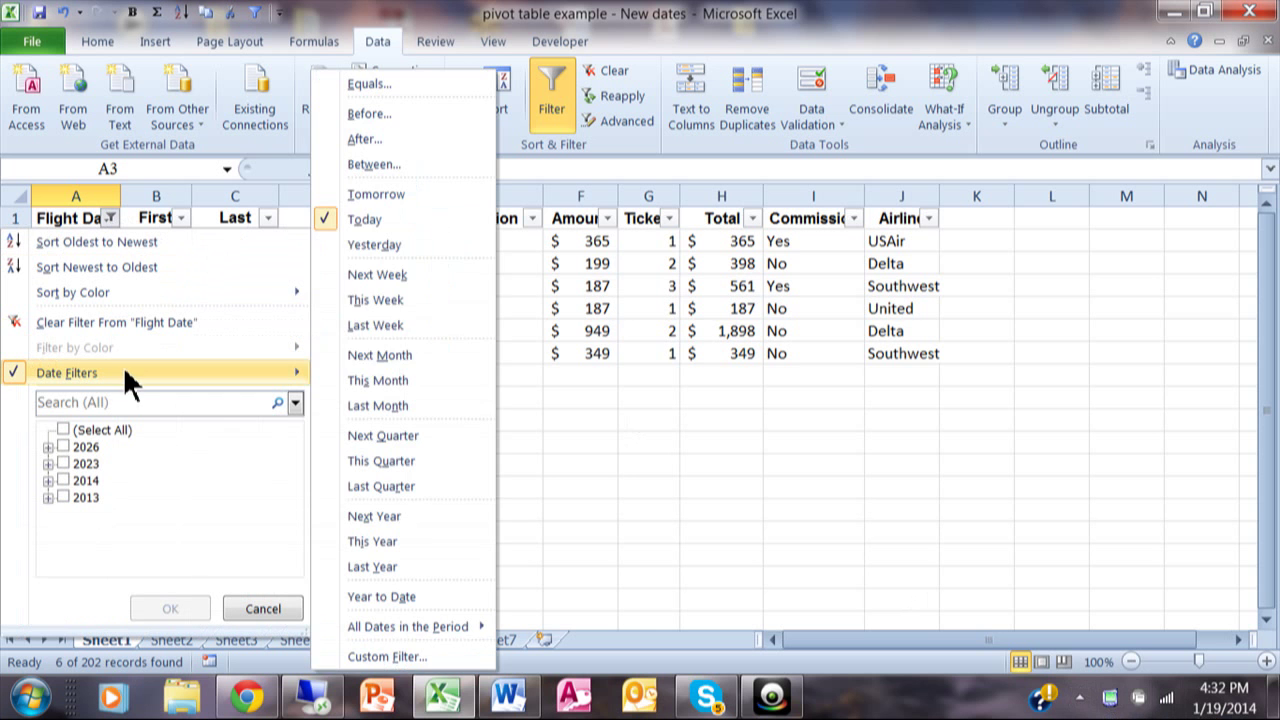
pyautogui.click(405, 244)
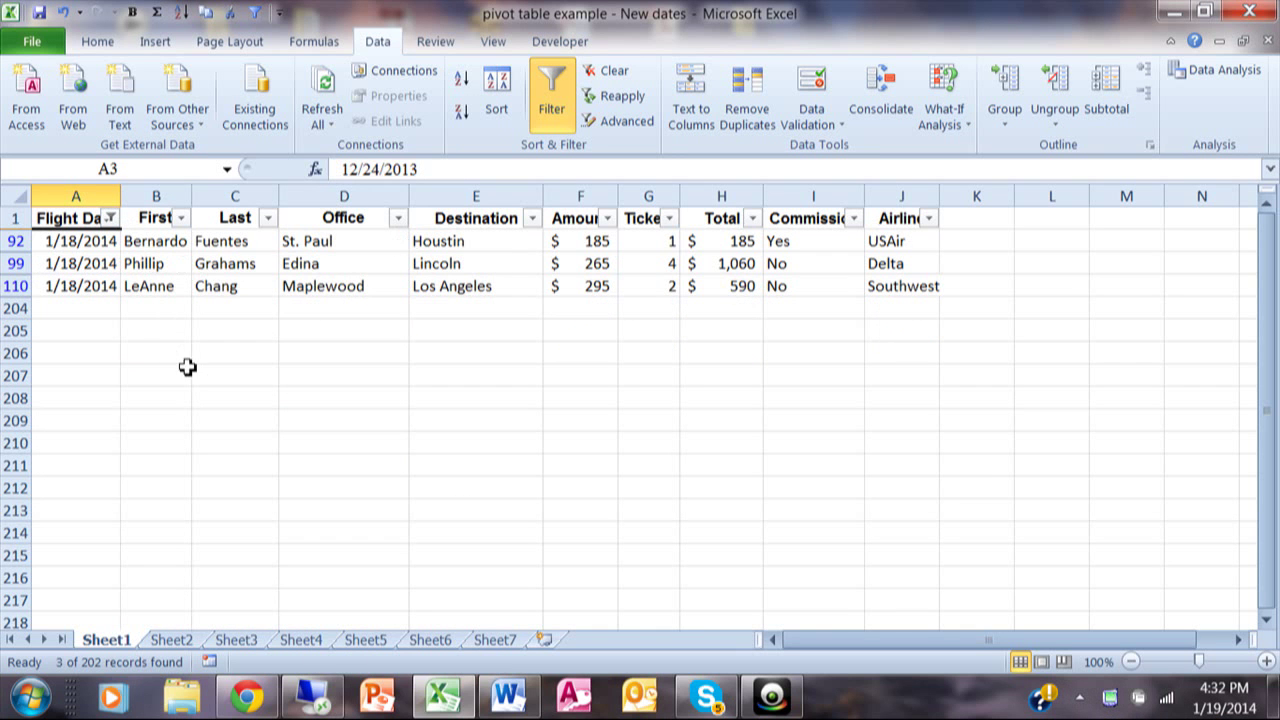
pyautogui.click(109, 217)
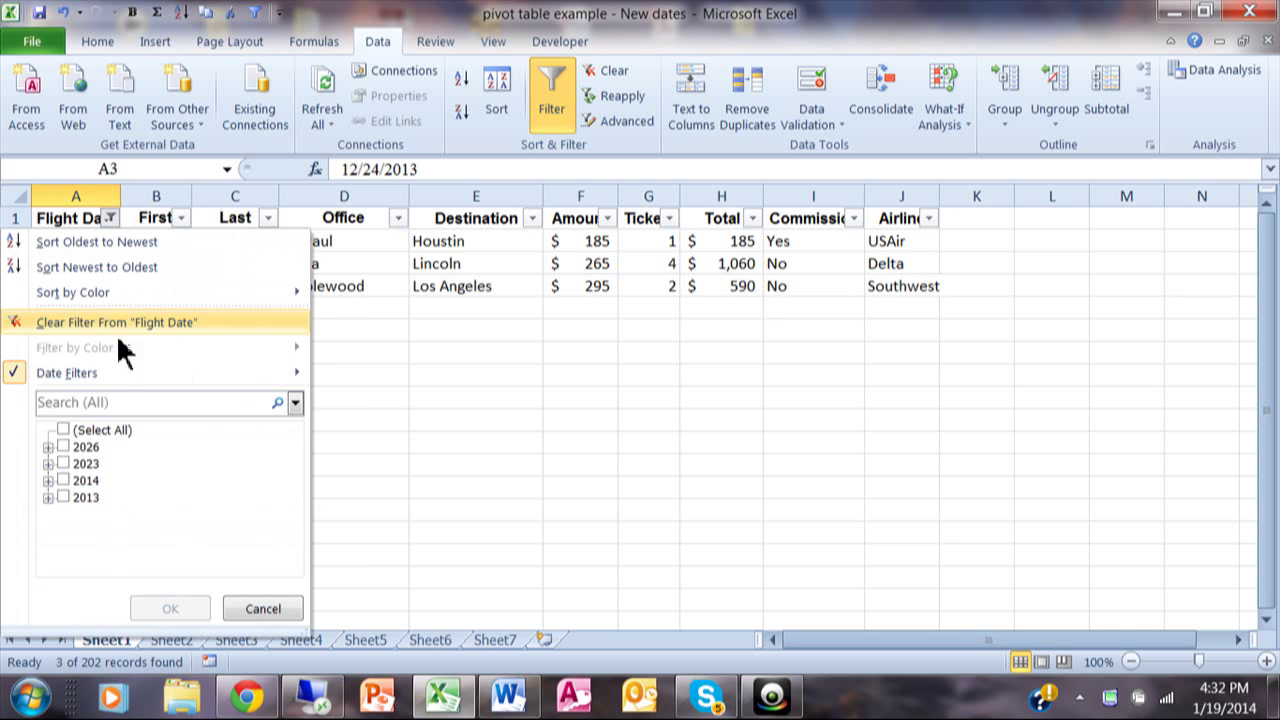
# - Filter Flight Date to Next Week, then This Week, then Last Week (5 of 202 records)
pyautogui.moveTo(117, 375)
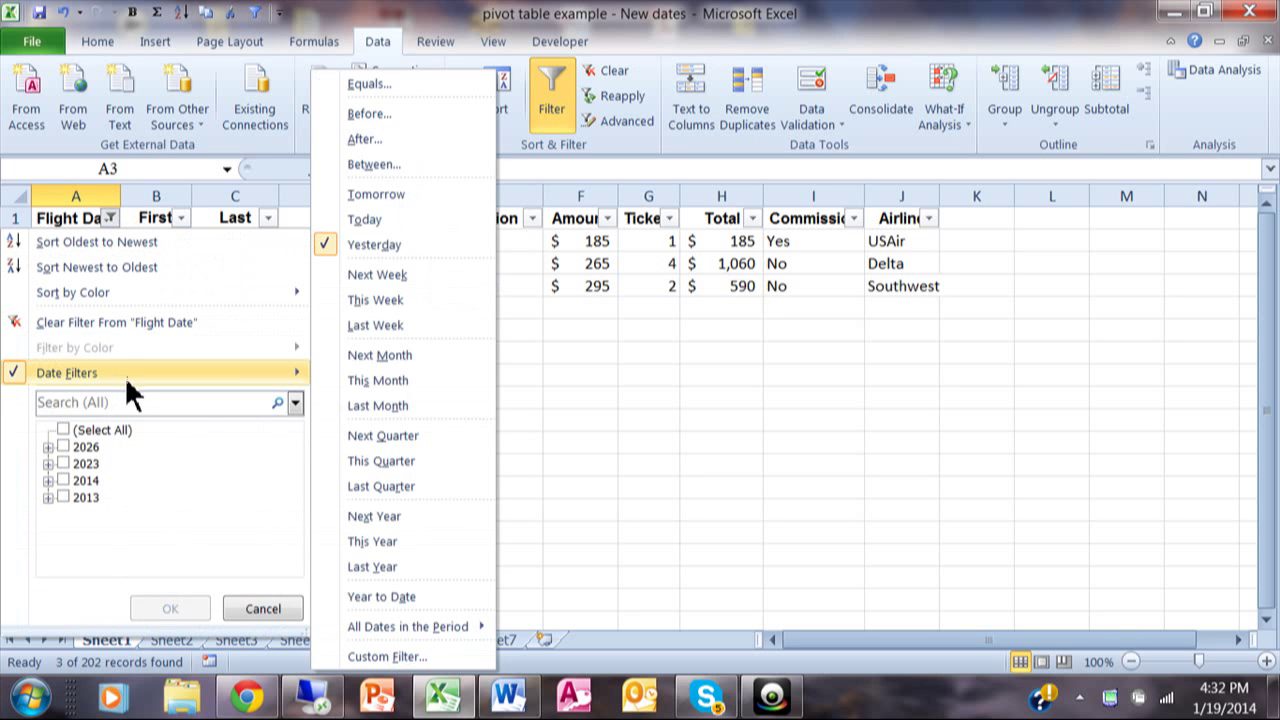
pyautogui.click(445, 270)
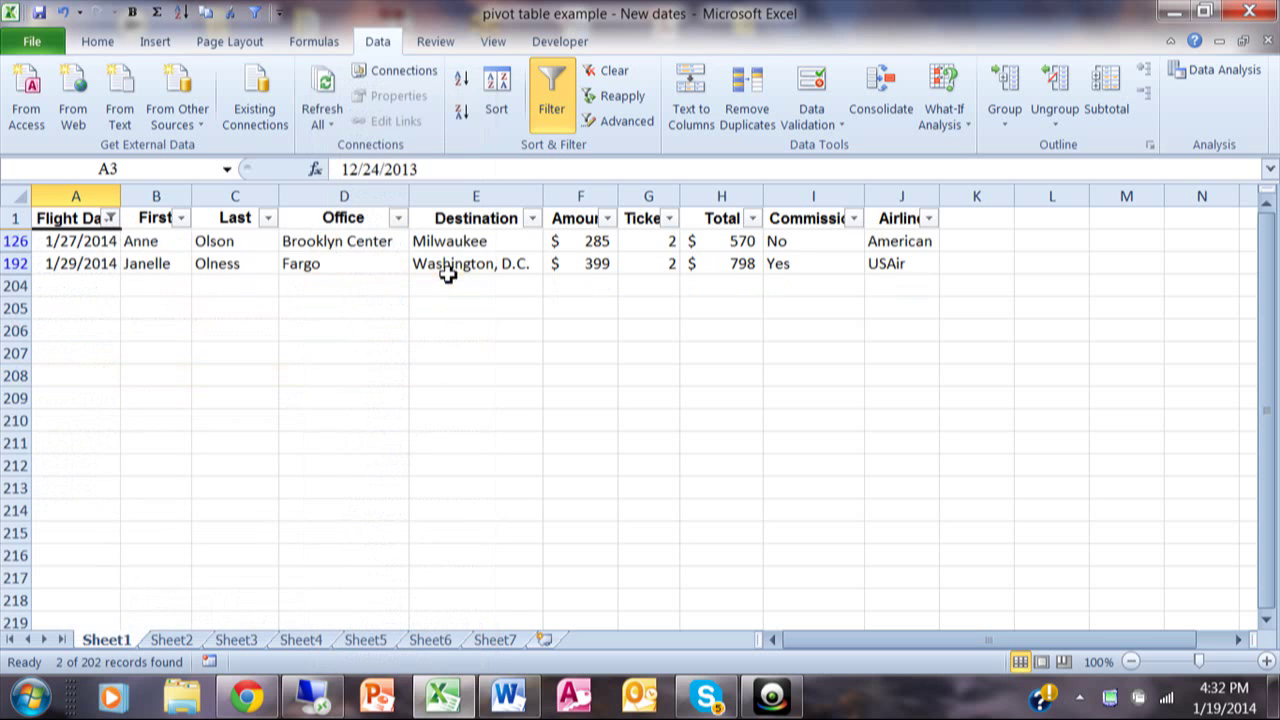
pyautogui.click(110, 219)
pyautogui.moveTo(131, 374)
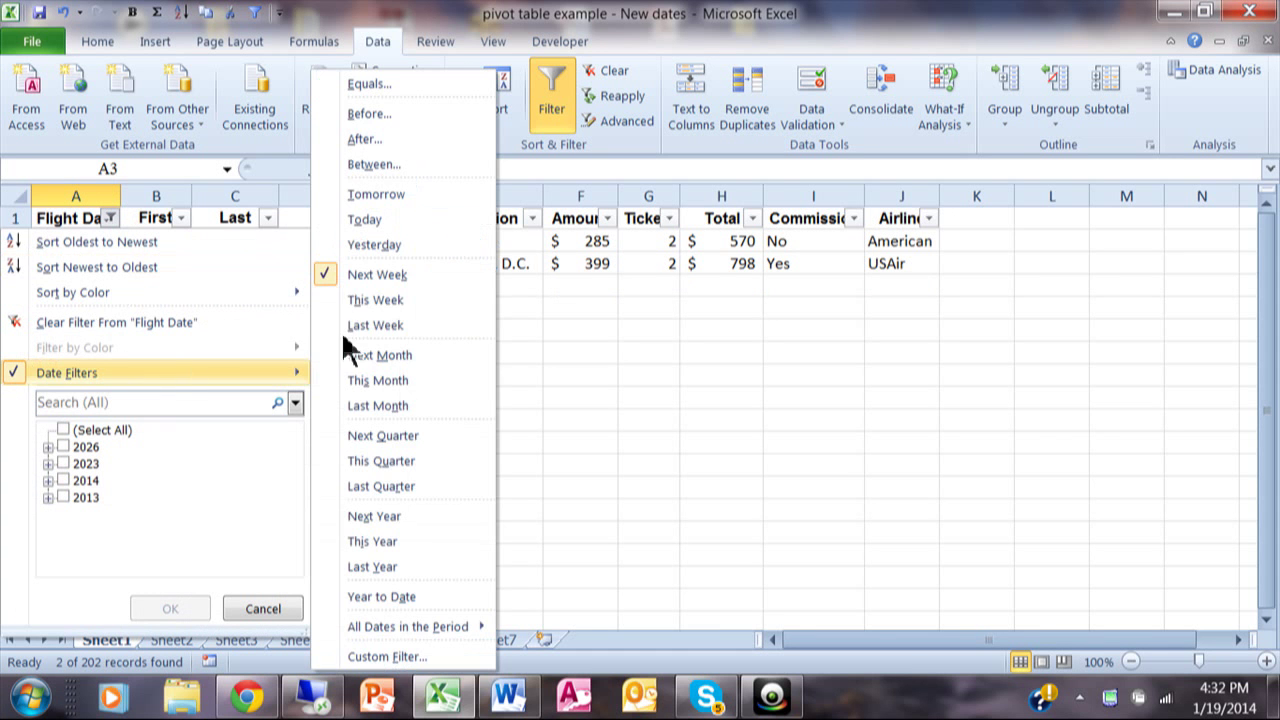
pyautogui.click(390, 300)
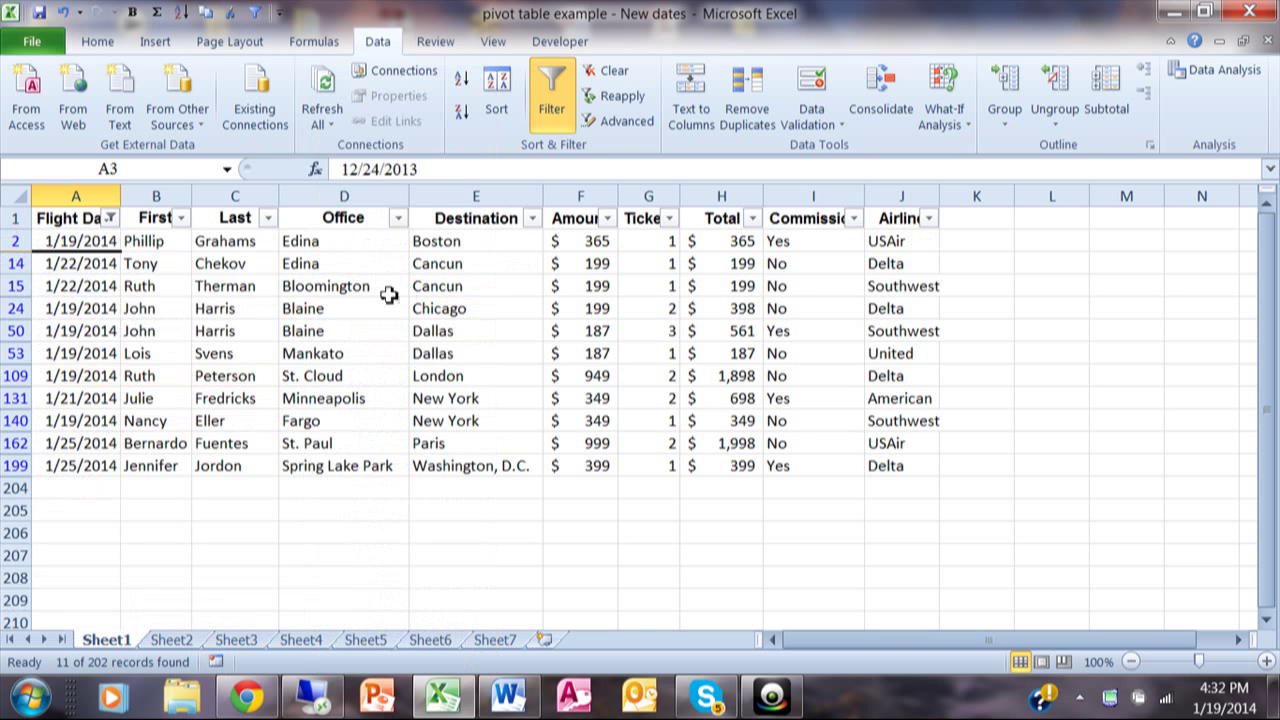
pyautogui.click(110, 218)
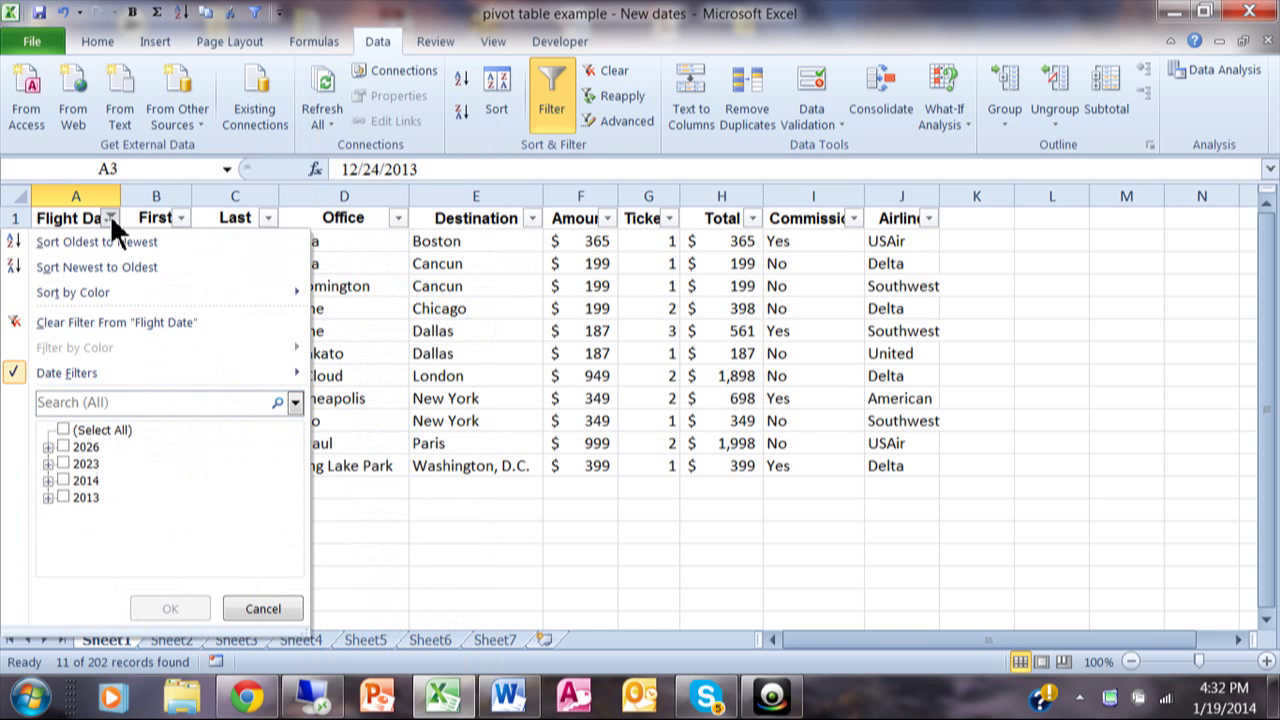
pyautogui.moveTo(128, 374)
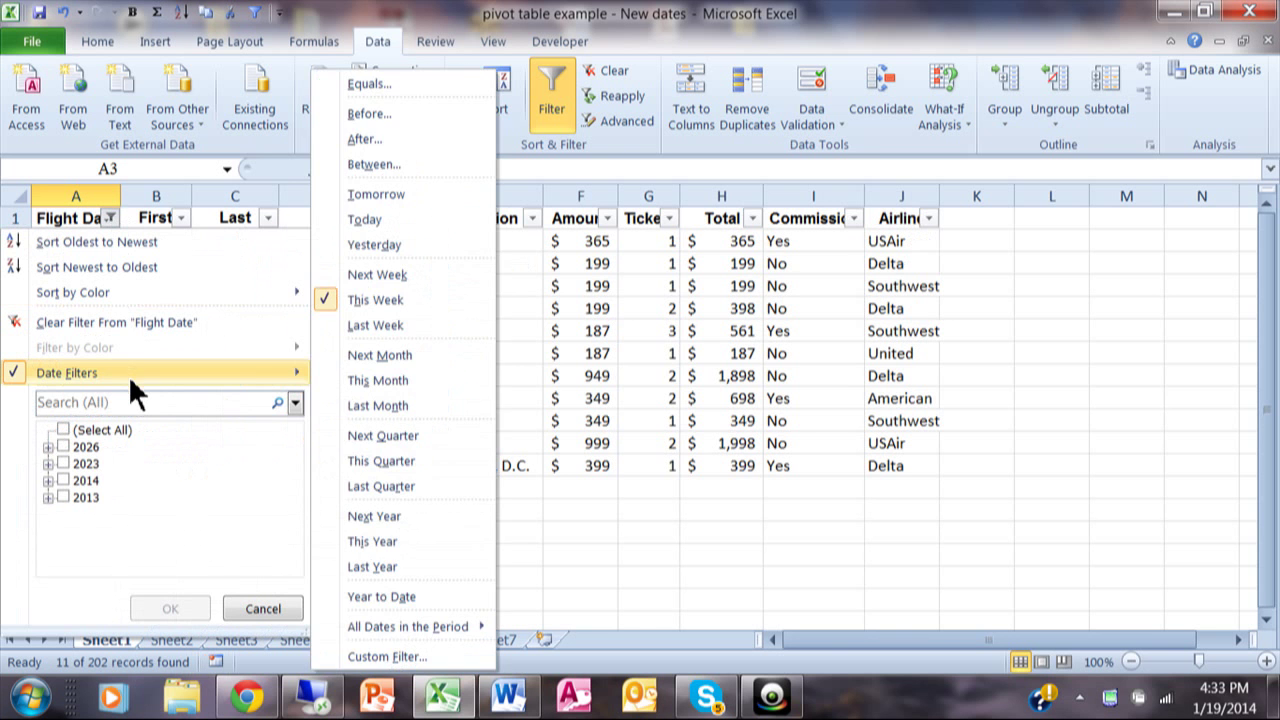
pyautogui.click(405, 330)
pyautogui.click(110, 218)
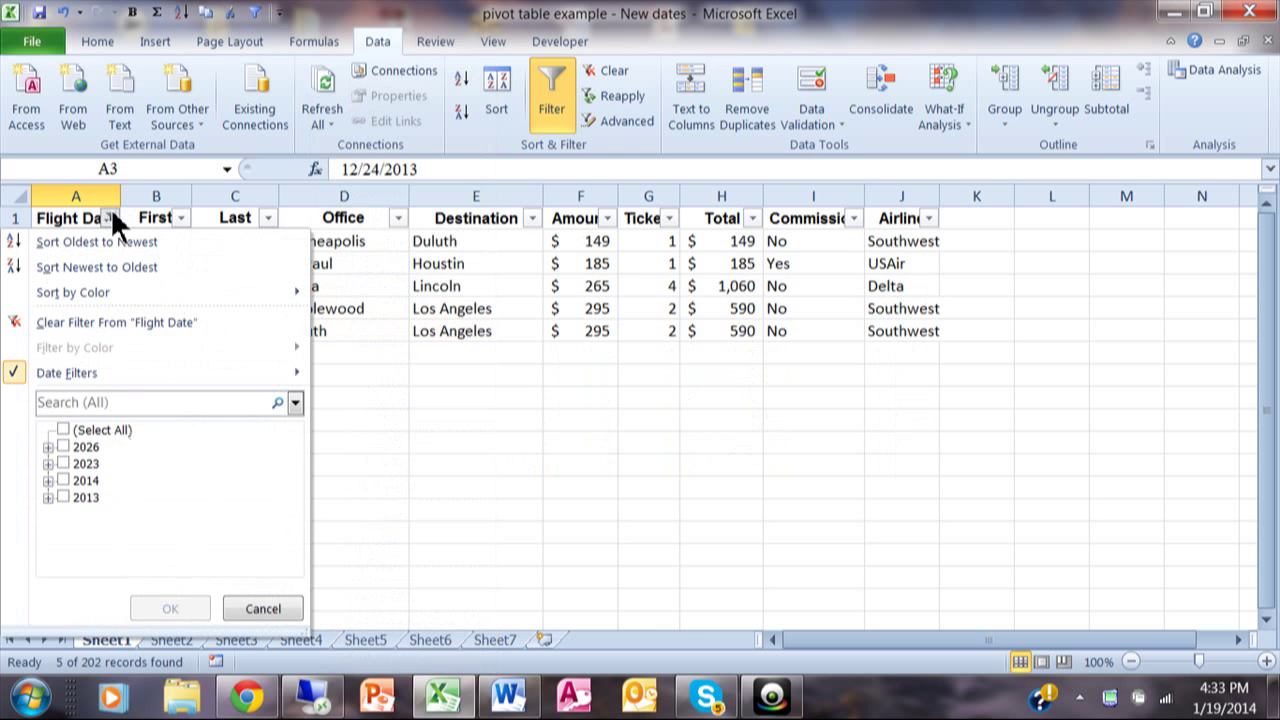
# - Filter Flight Date to Next Month, then This Month, then Last Month (December 2013)
pyautogui.moveTo(129, 370)
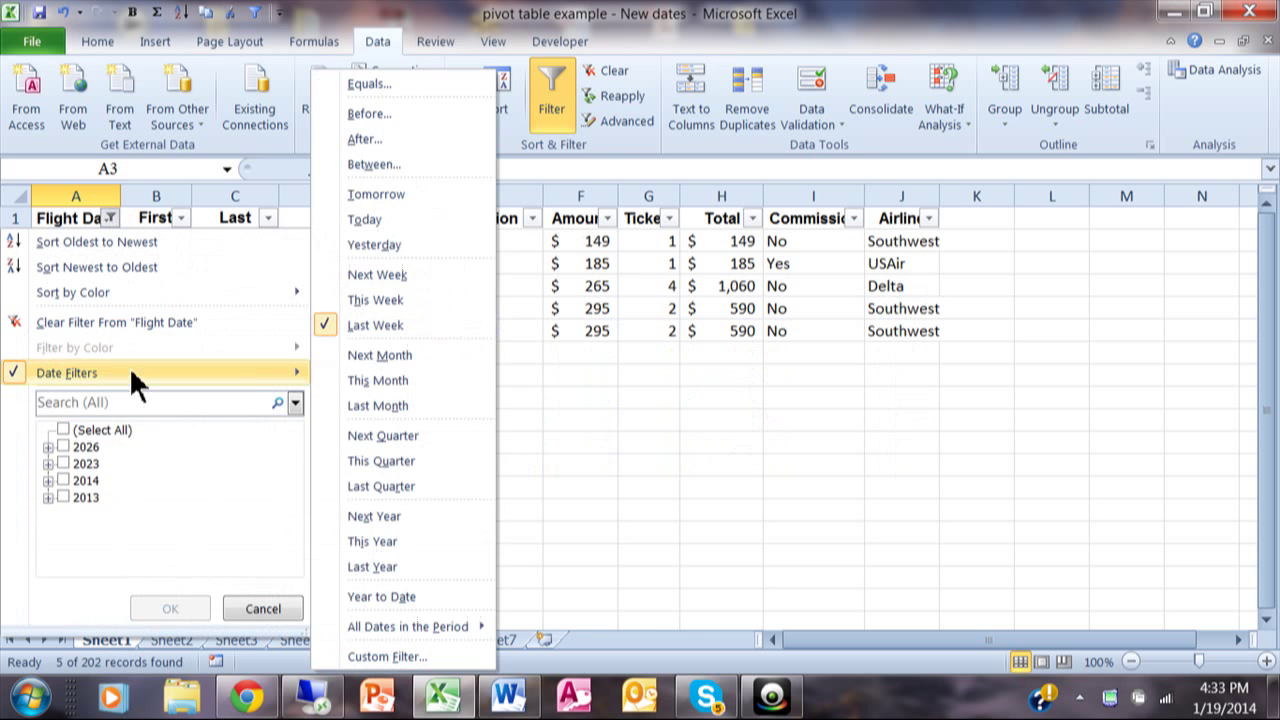
pyautogui.click(406, 355)
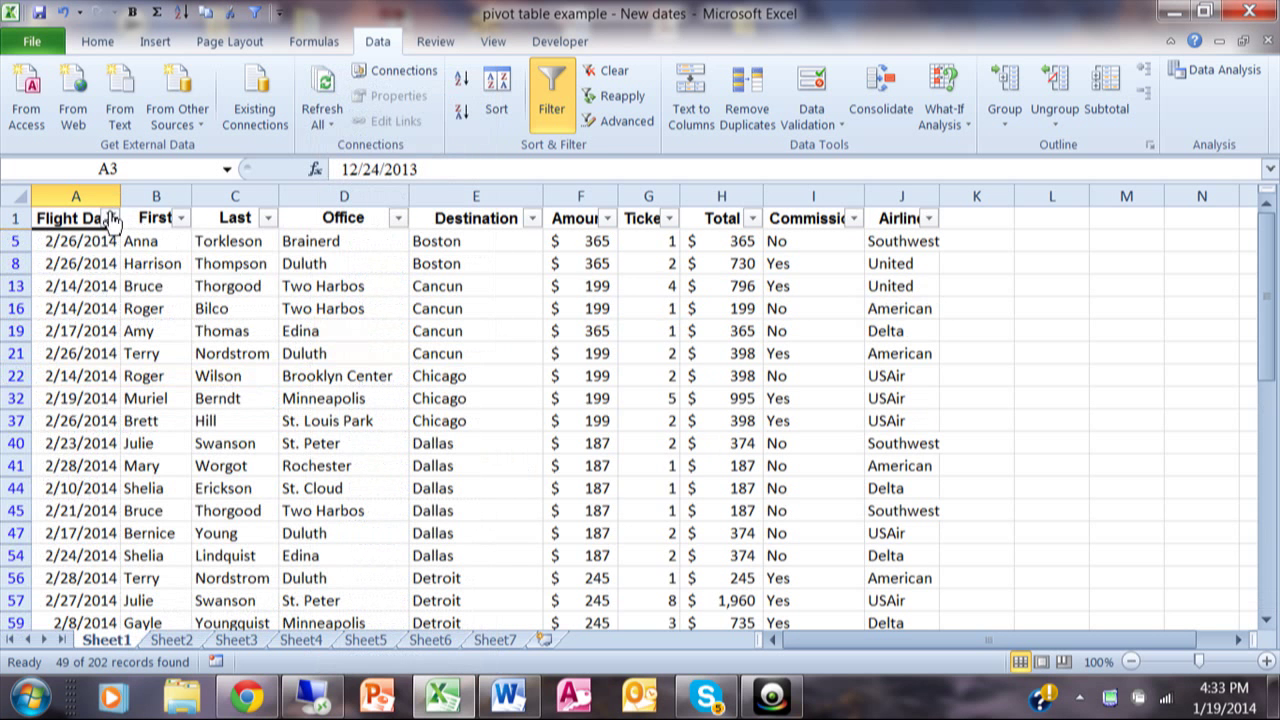
pyautogui.click(110, 218)
pyautogui.moveTo(108, 372)
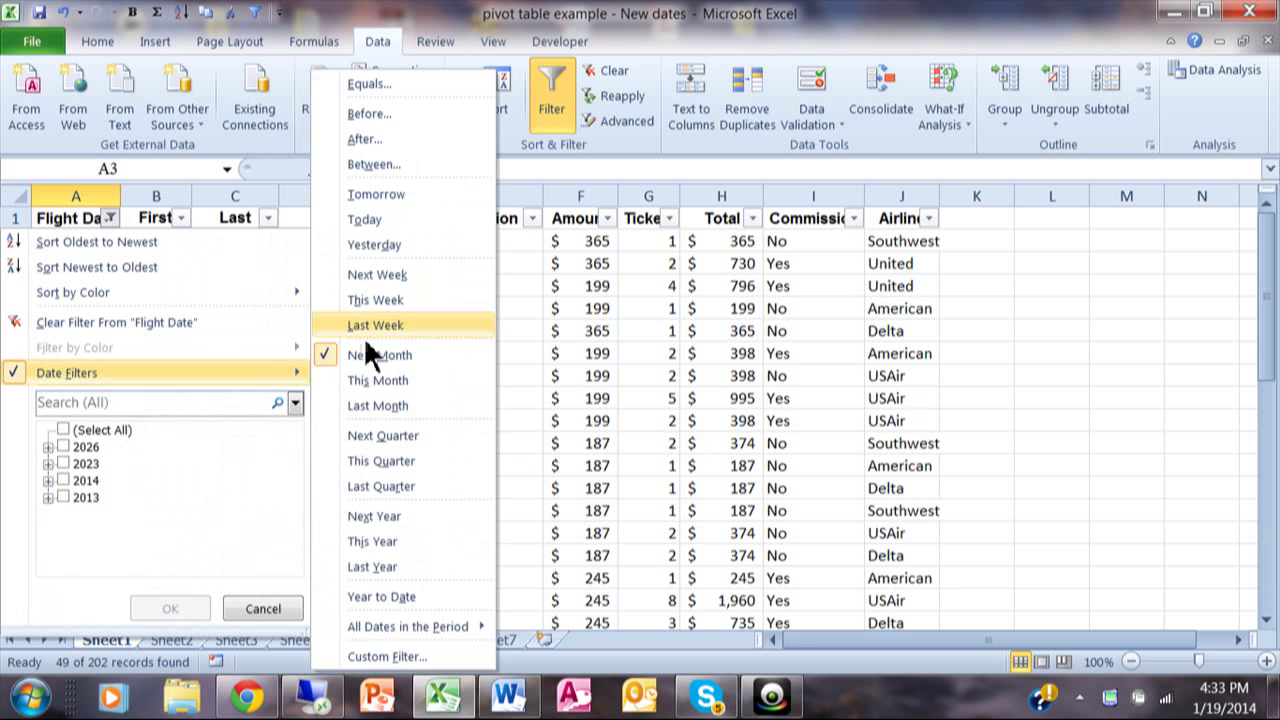
pyautogui.click(399, 387)
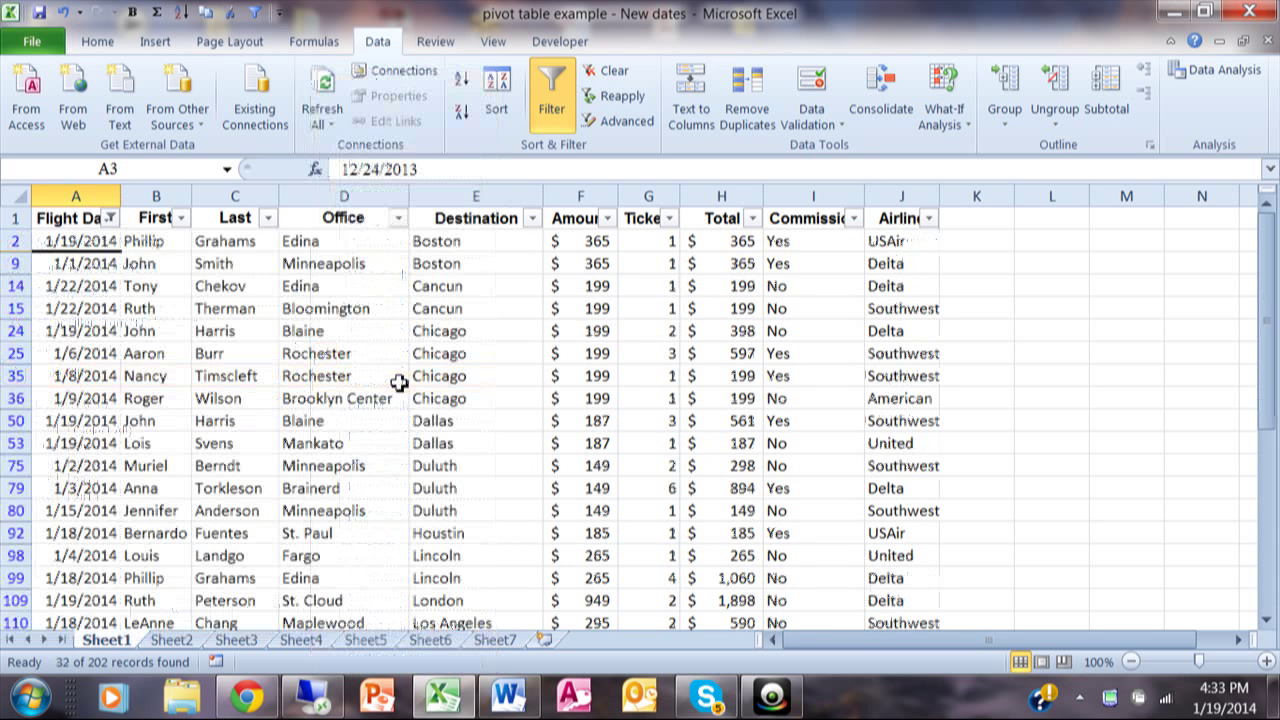
pyautogui.click(108, 217)
pyautogui.moveTo(125, 372)
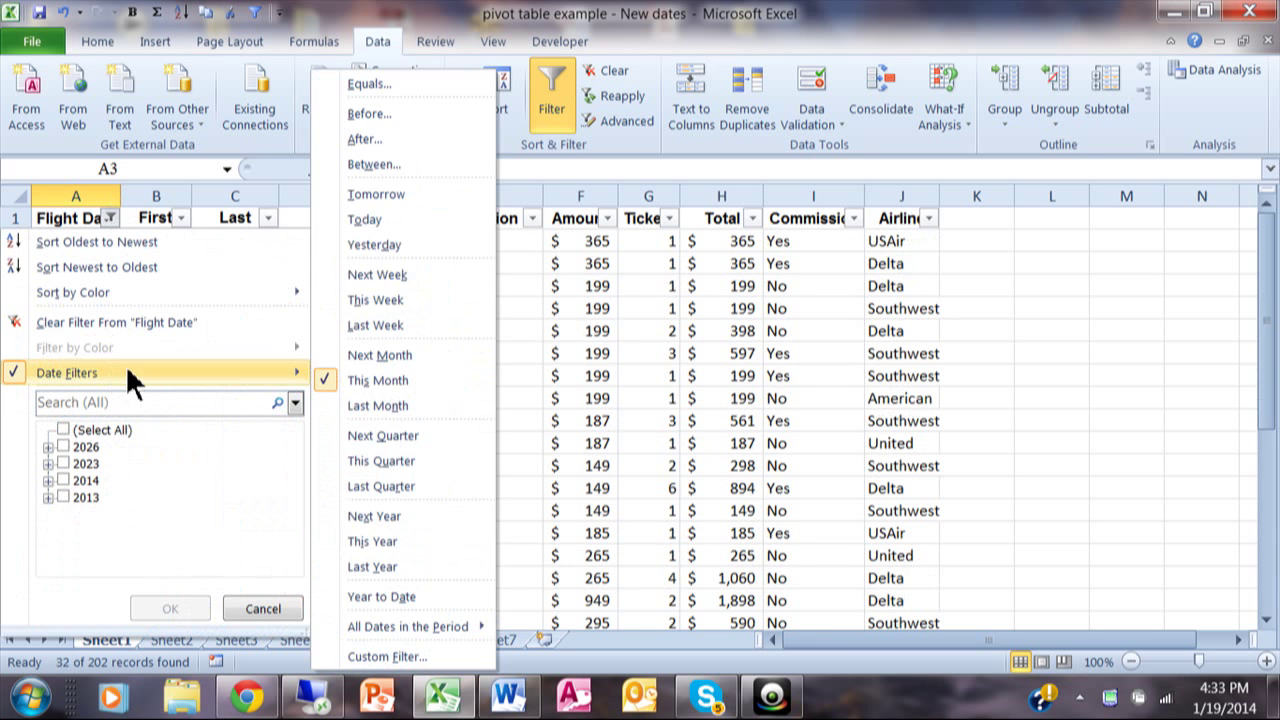
pyautogui.click(414, 410)
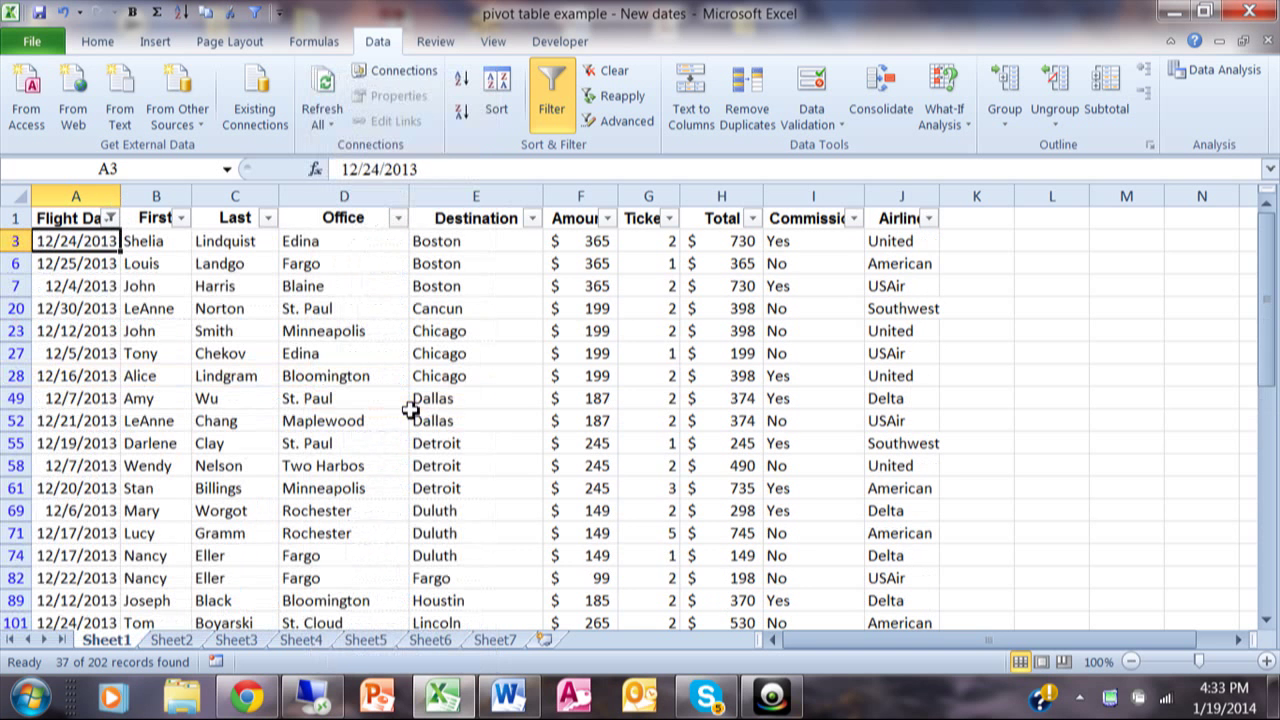
pyautogui.click(109, 217)
pyautogui.moveTo(168, 378)
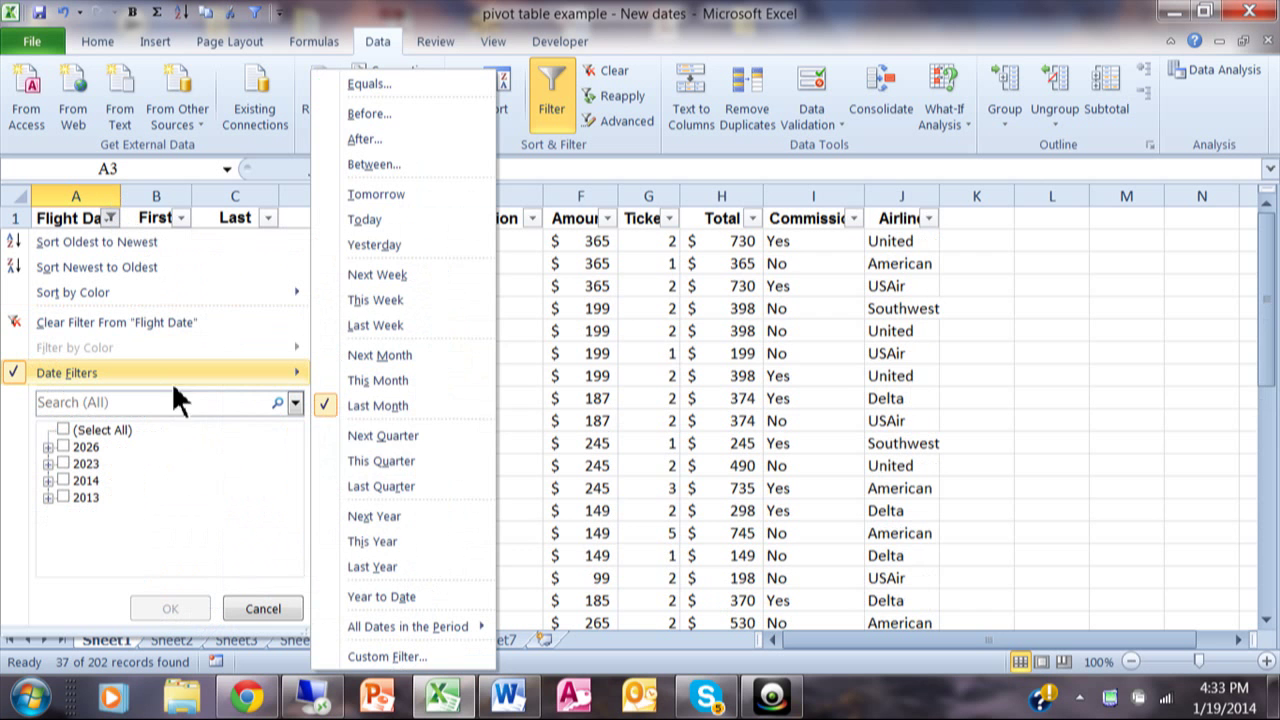
# - Filter Flight Date to Next Quarter, then This Quarter, then Last Quarter
pyautogui.click(436, 438)
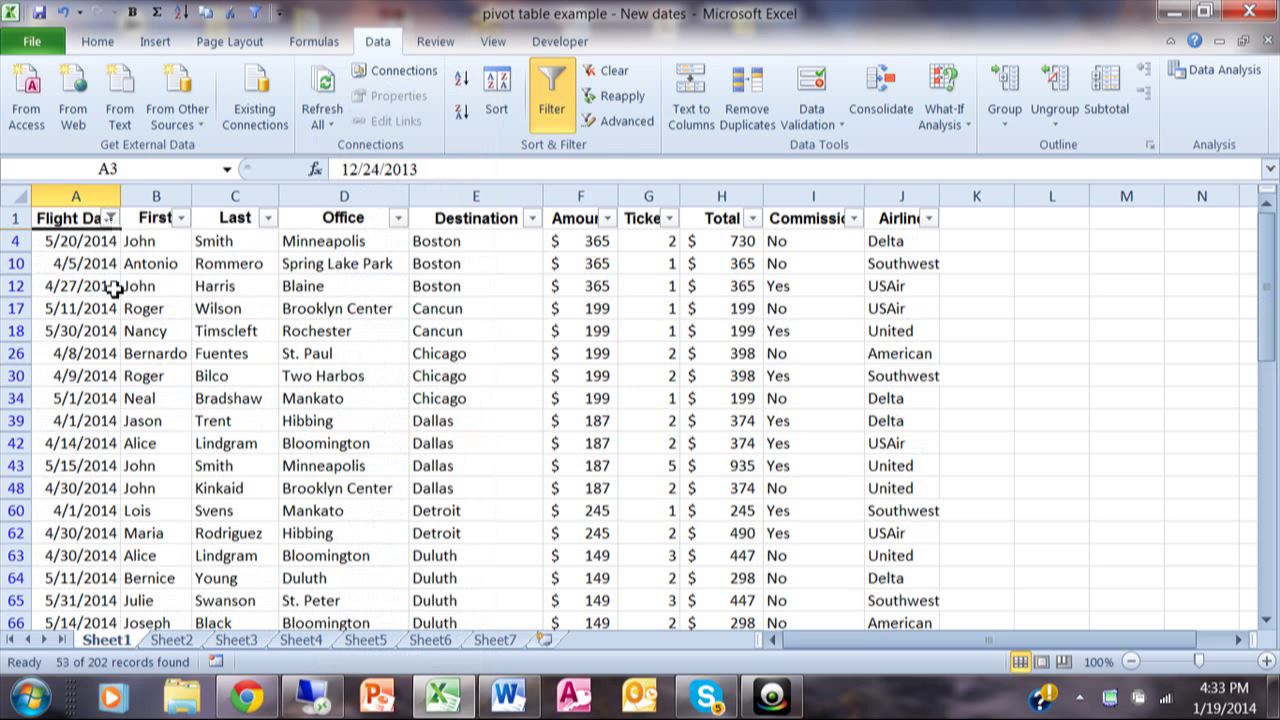
pyautogui.click(110, 218)
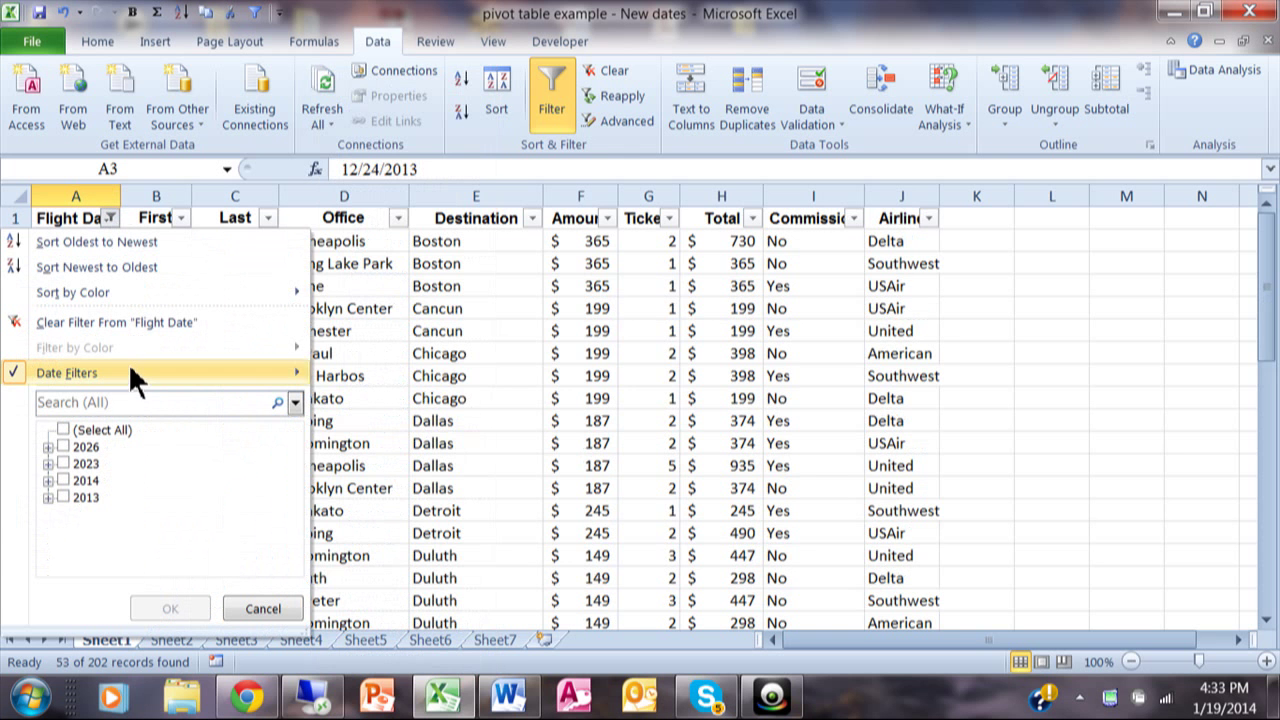
pyautogui.moveTo(128, 364)
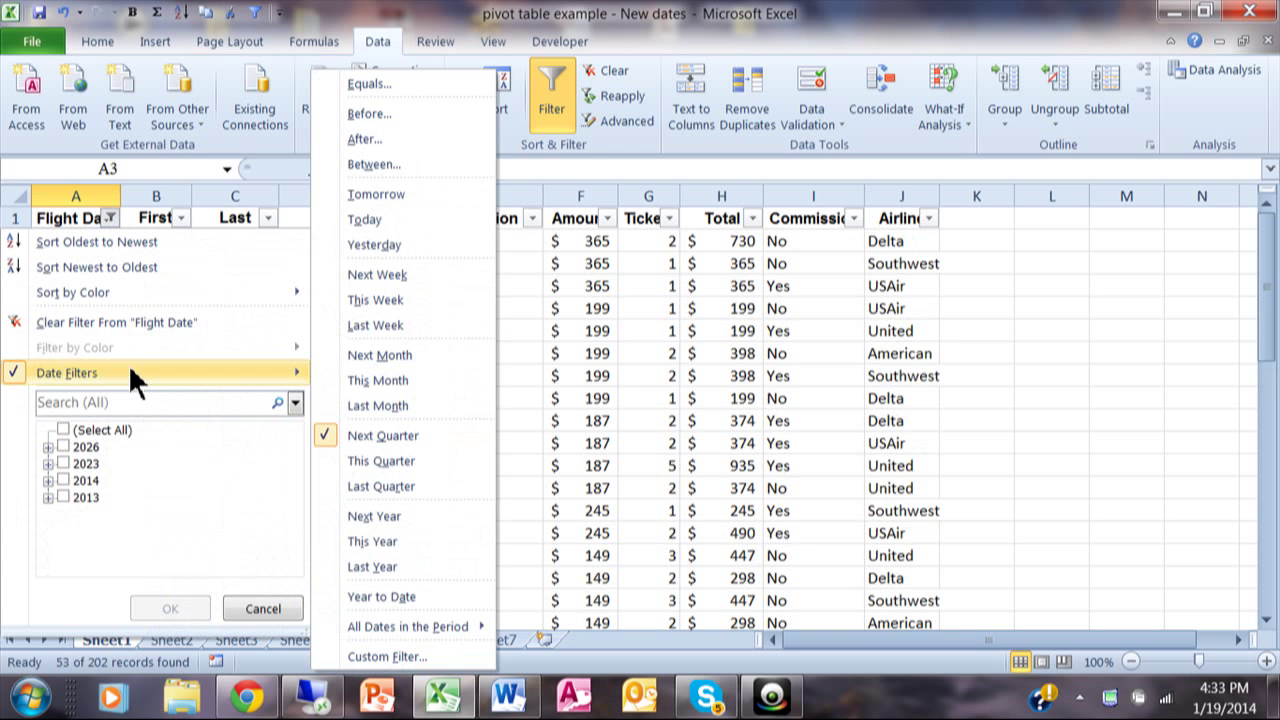
pyautogui.click(382, 460)
pyautogui.click(110, 218)
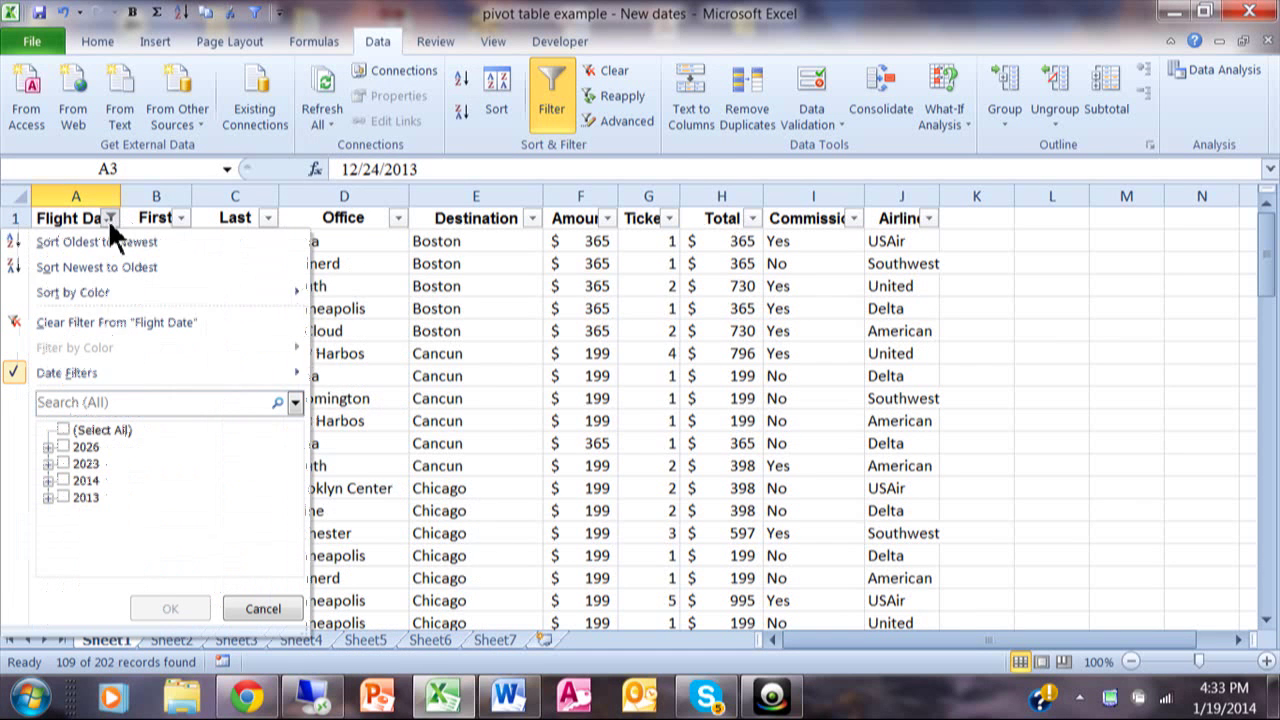
pyautogui.moveTo(118, 364)
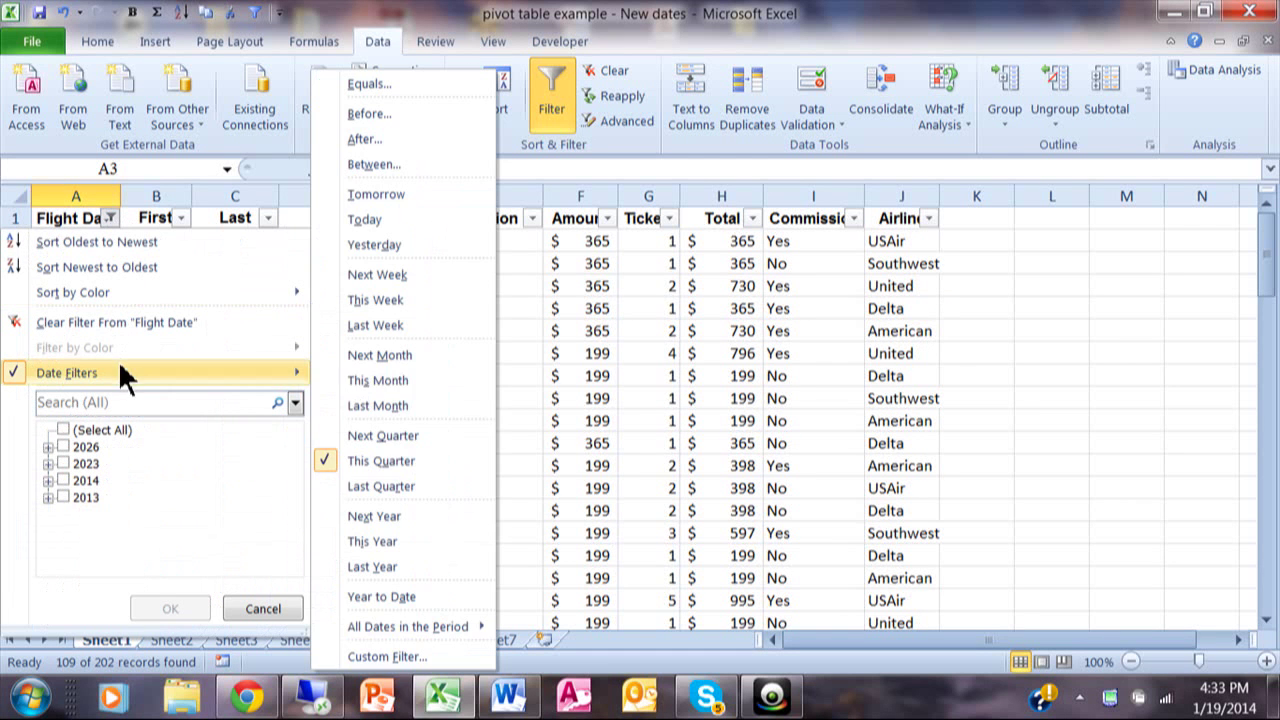
pyautogui.click(410, 484)
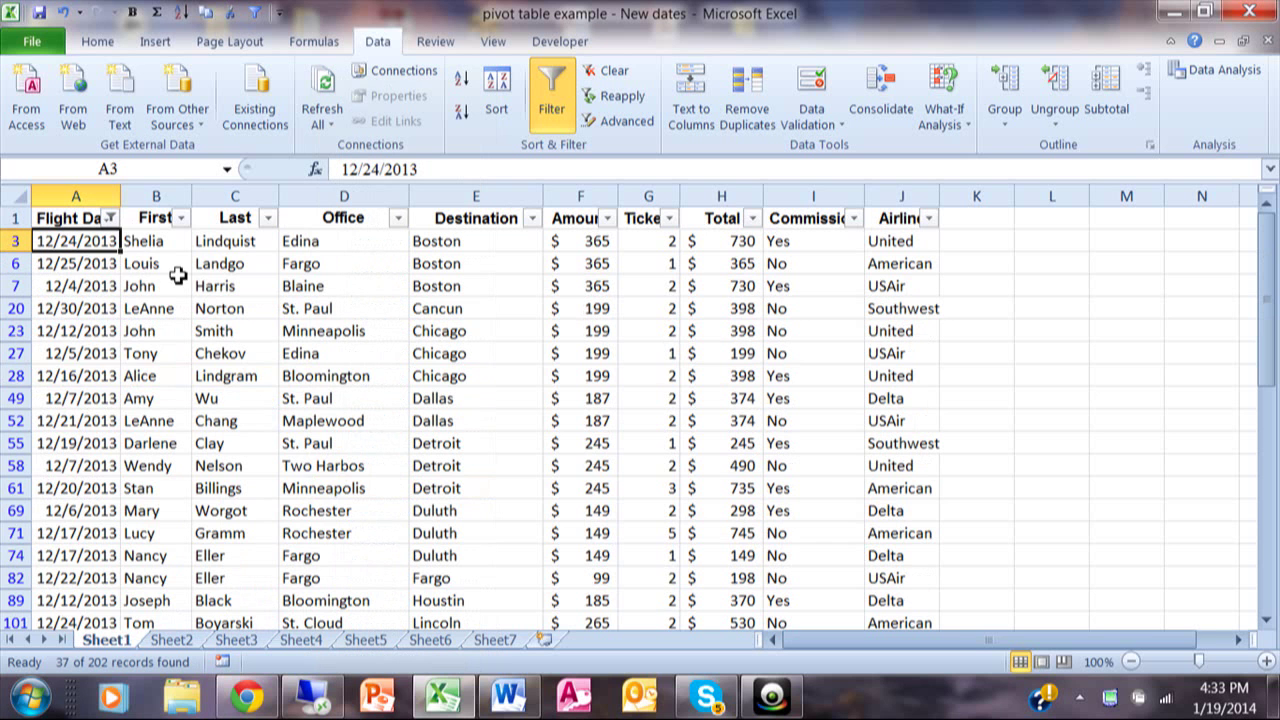
# - Filter Flight Date to Next Year, This Year, then Last Year, leaving 37 records from 2013
pyautogui.click(110, 218)
pyautogui.moveTo(141, 370)
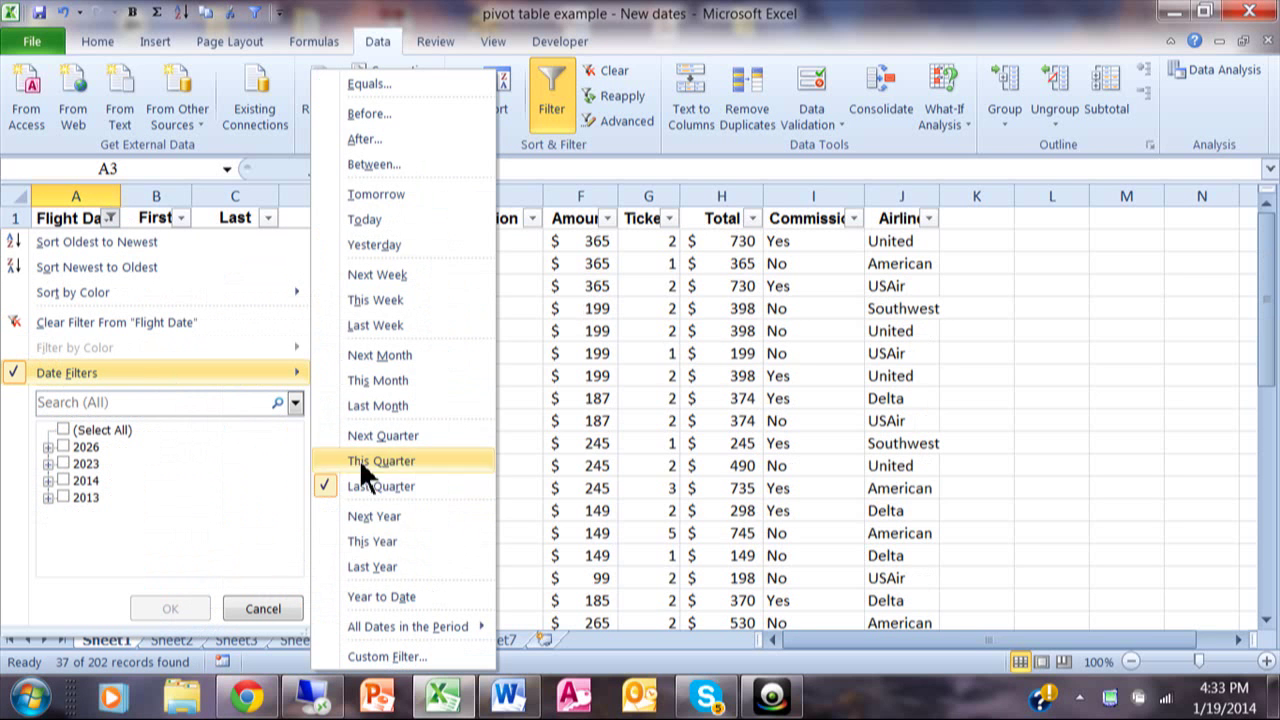
pyautogui.click(421, 515)
pyautogui.click(112, 222)
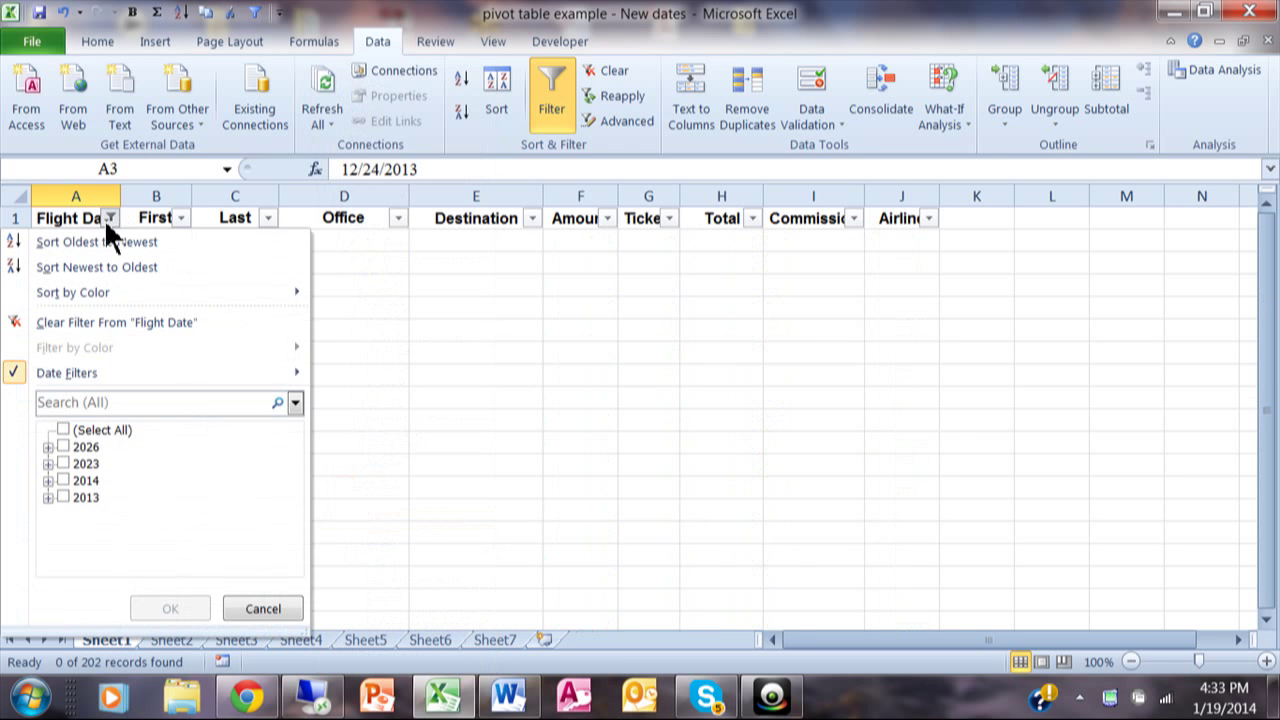
pyautogui.moveTo(133, 378)
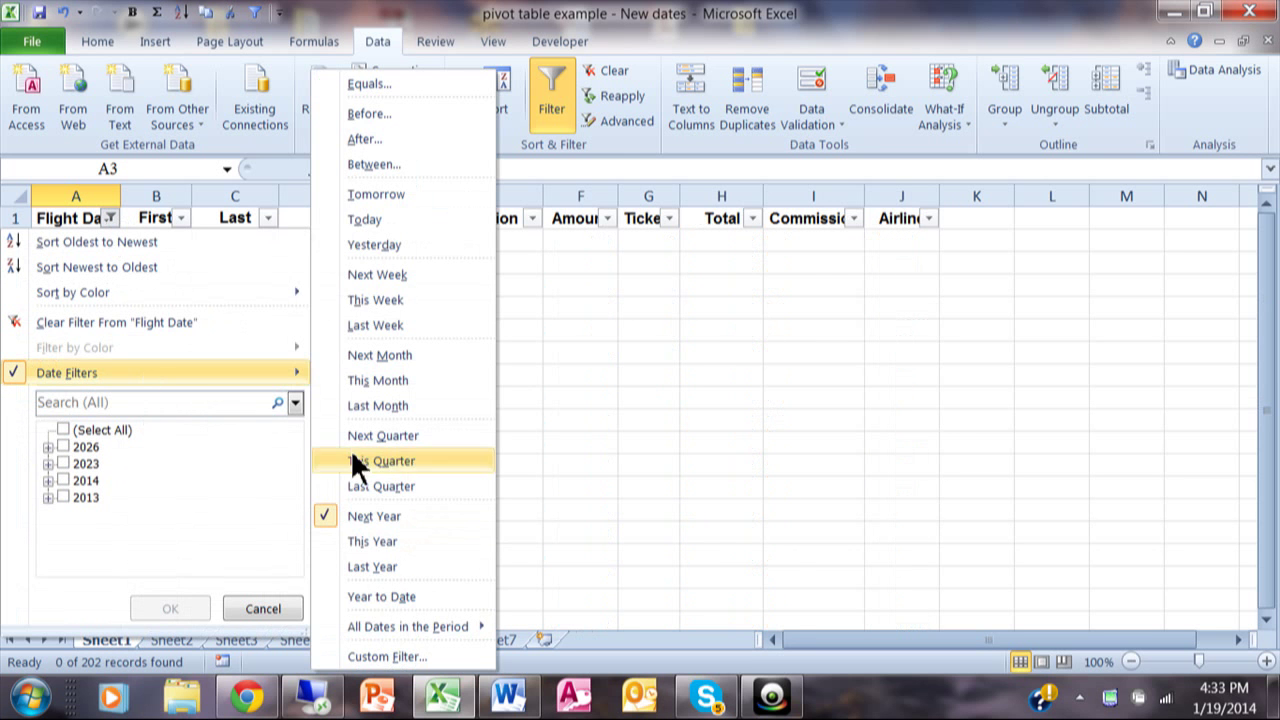
pyautogui.click(397, 540)
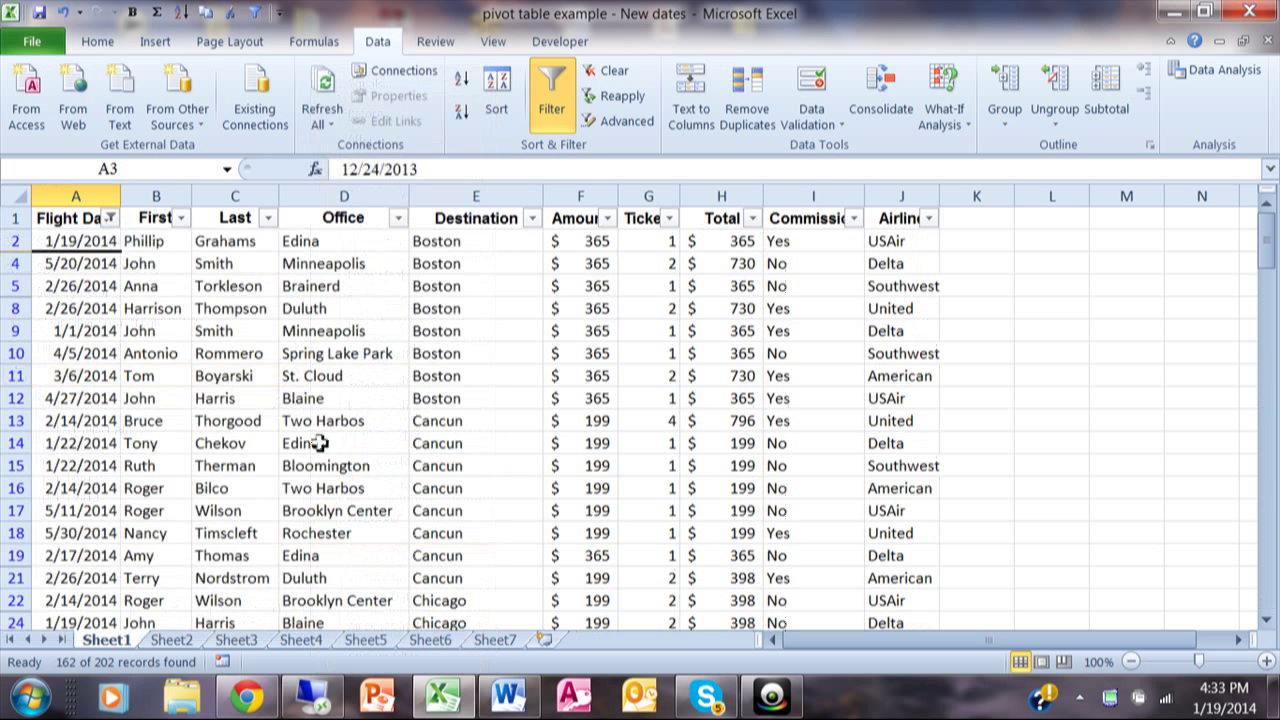
pyautogui.click(110, 218)
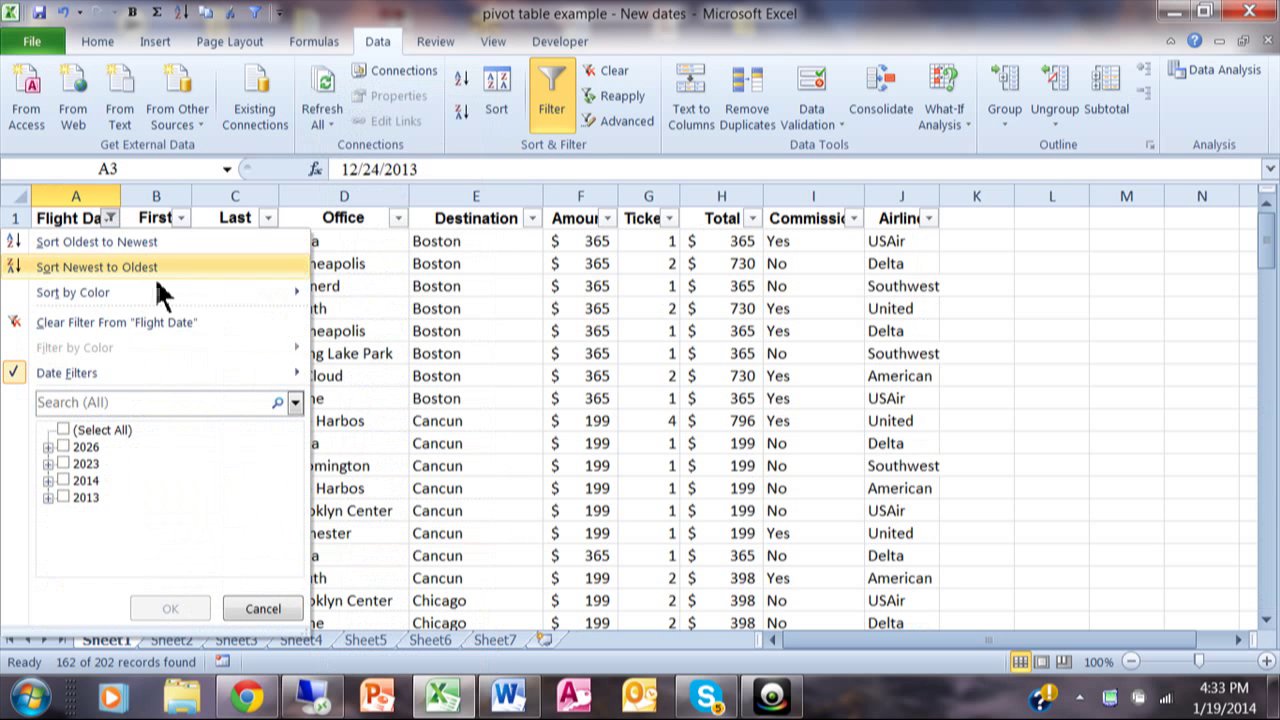
pyautogui.click(398, 350)
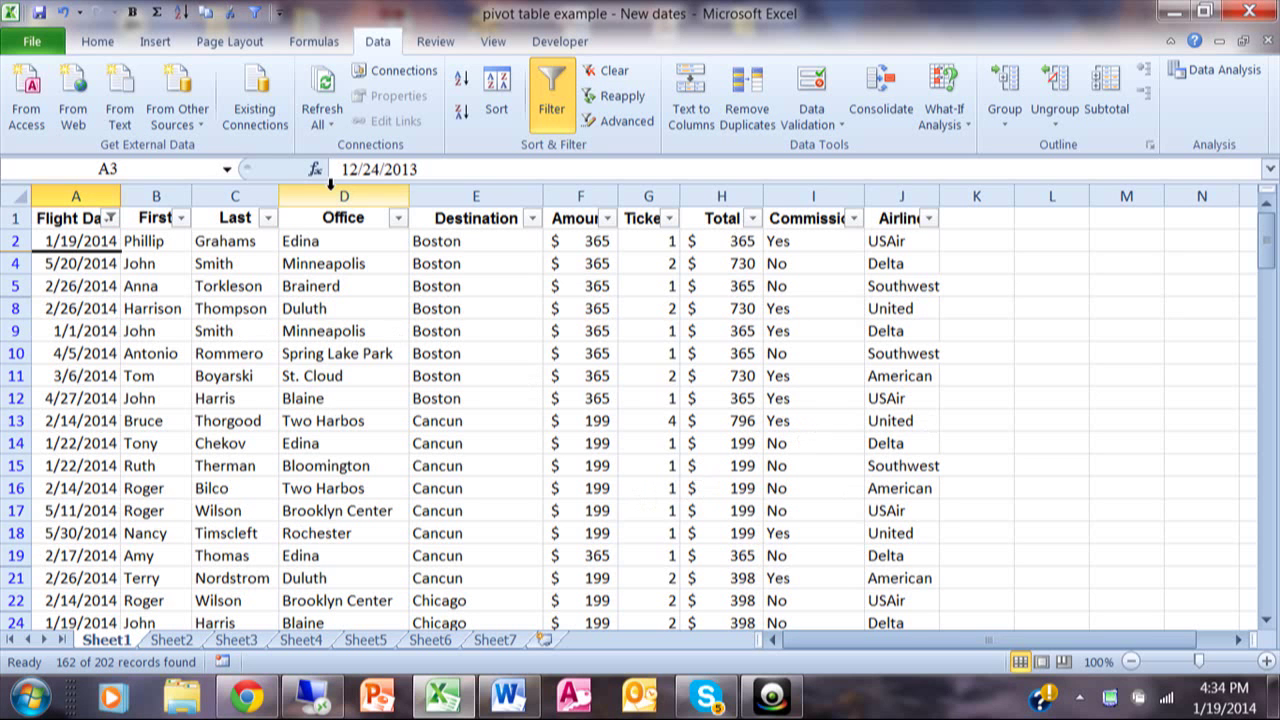
pyautogui.click(110, 218)
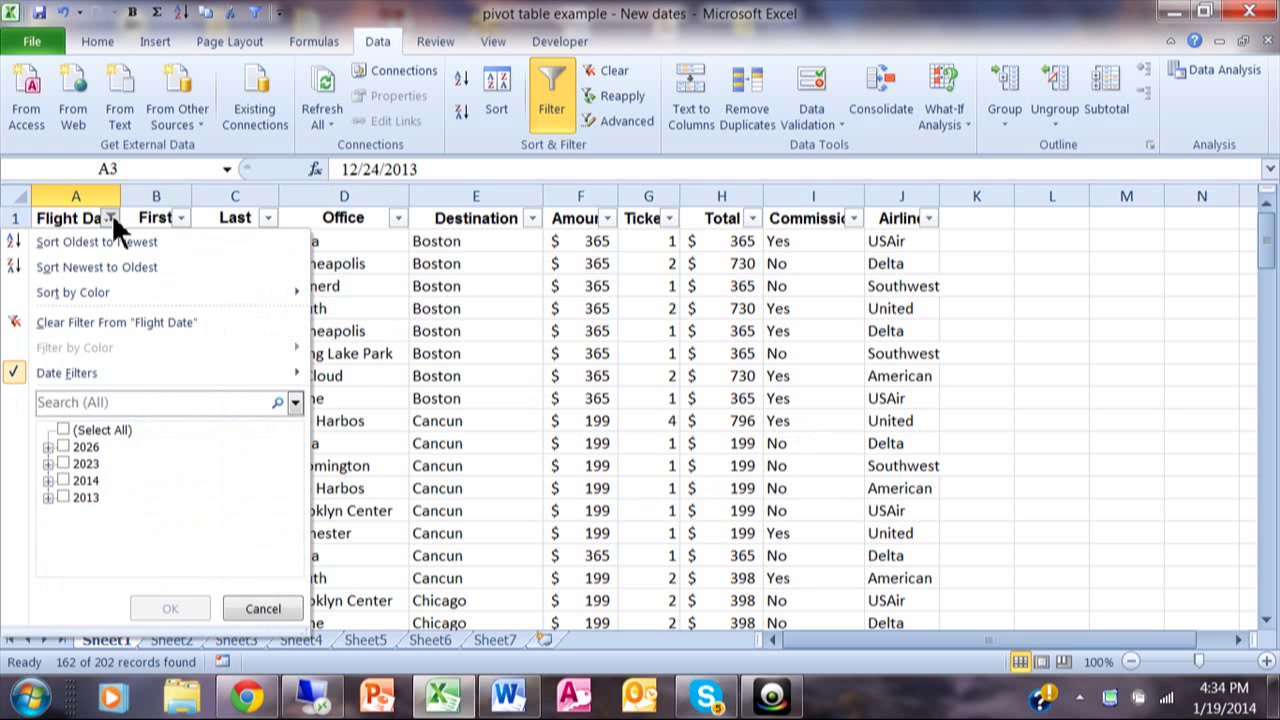
pyautogui.moveTo(144, 370)
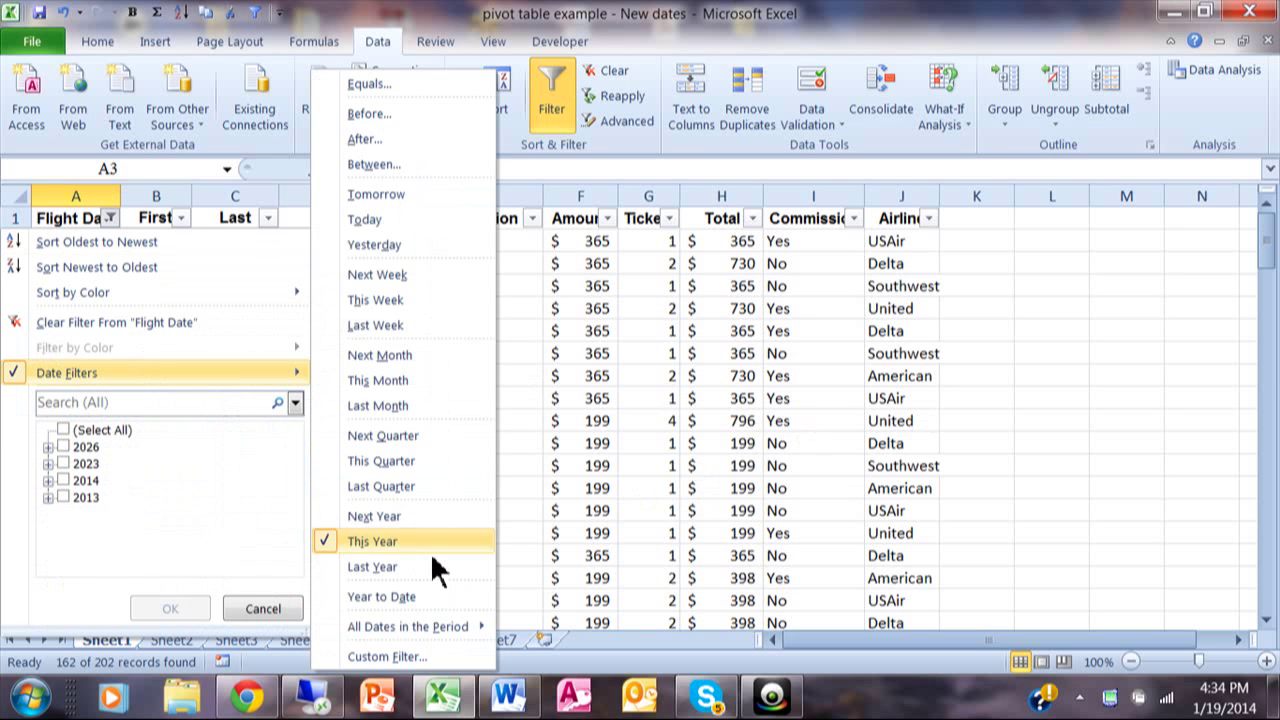
pyautogui.click(434, 569)
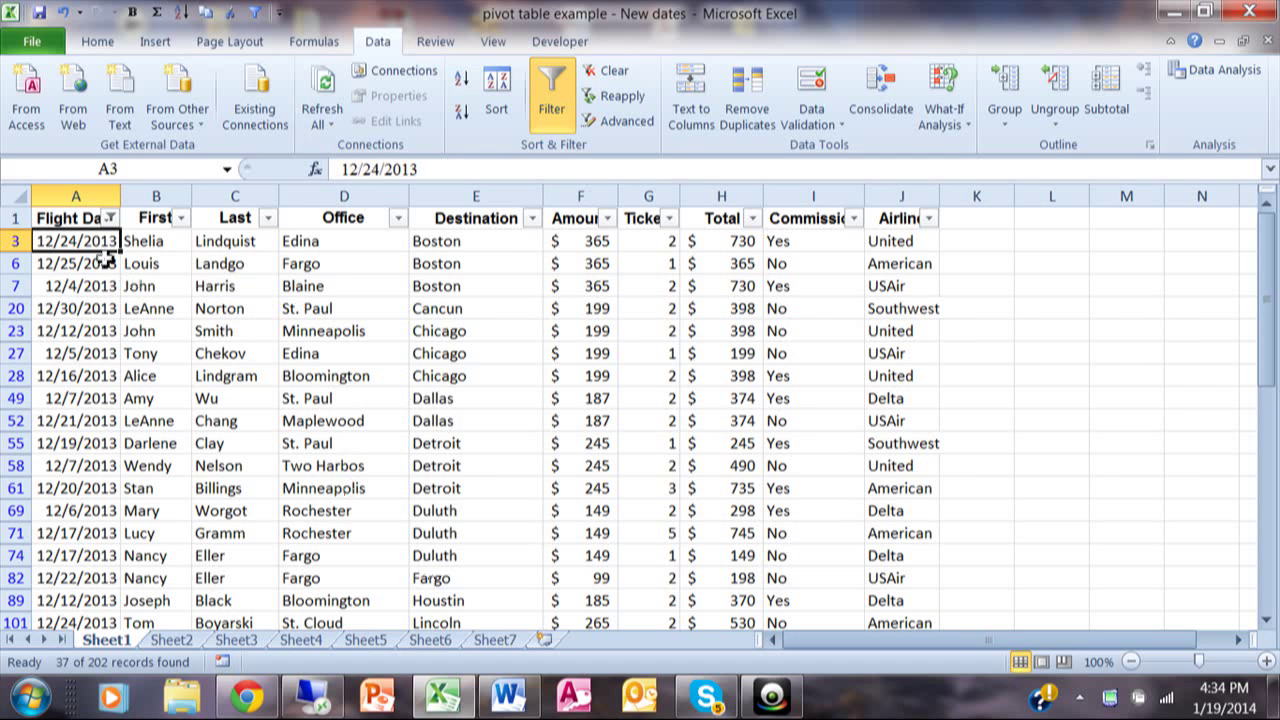
pyautogui.click(110, 218)
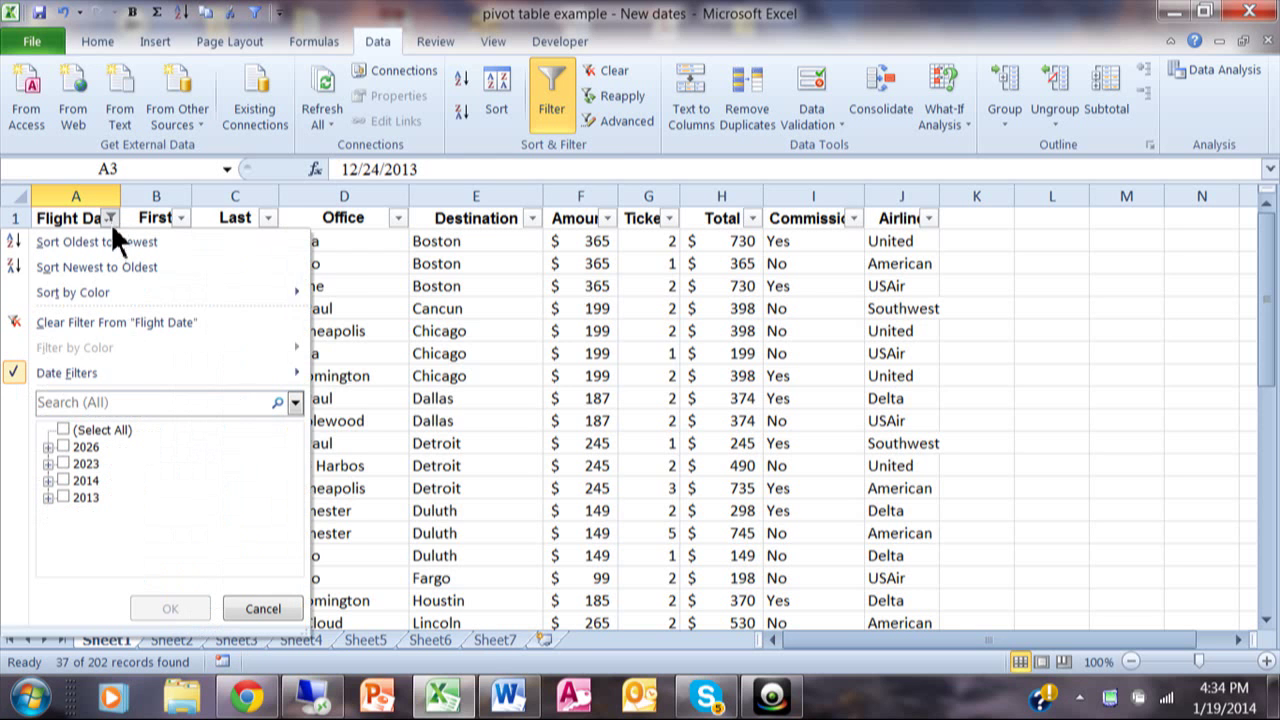
# - Apply the Year to Date filter to Flight Date, leaving 25 of 202 January 2014 records
pyautogui.moveTo(143, 380)
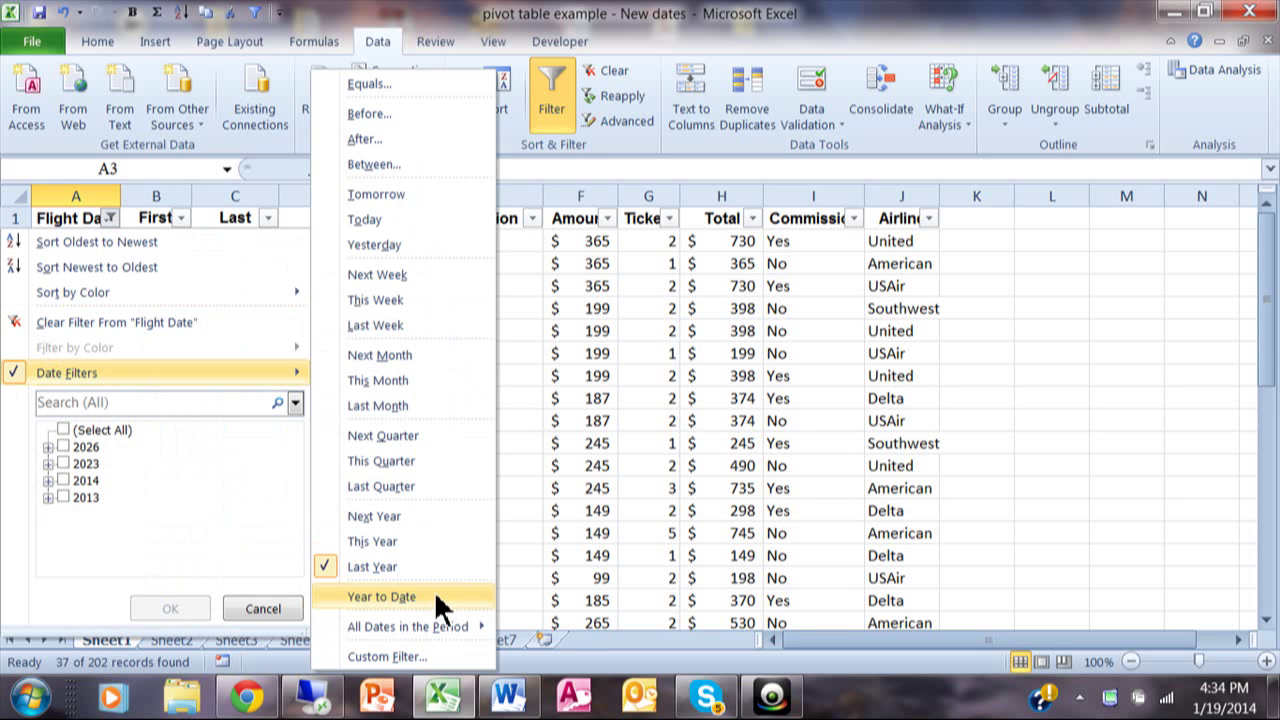
pyautogui.click(381, 597)
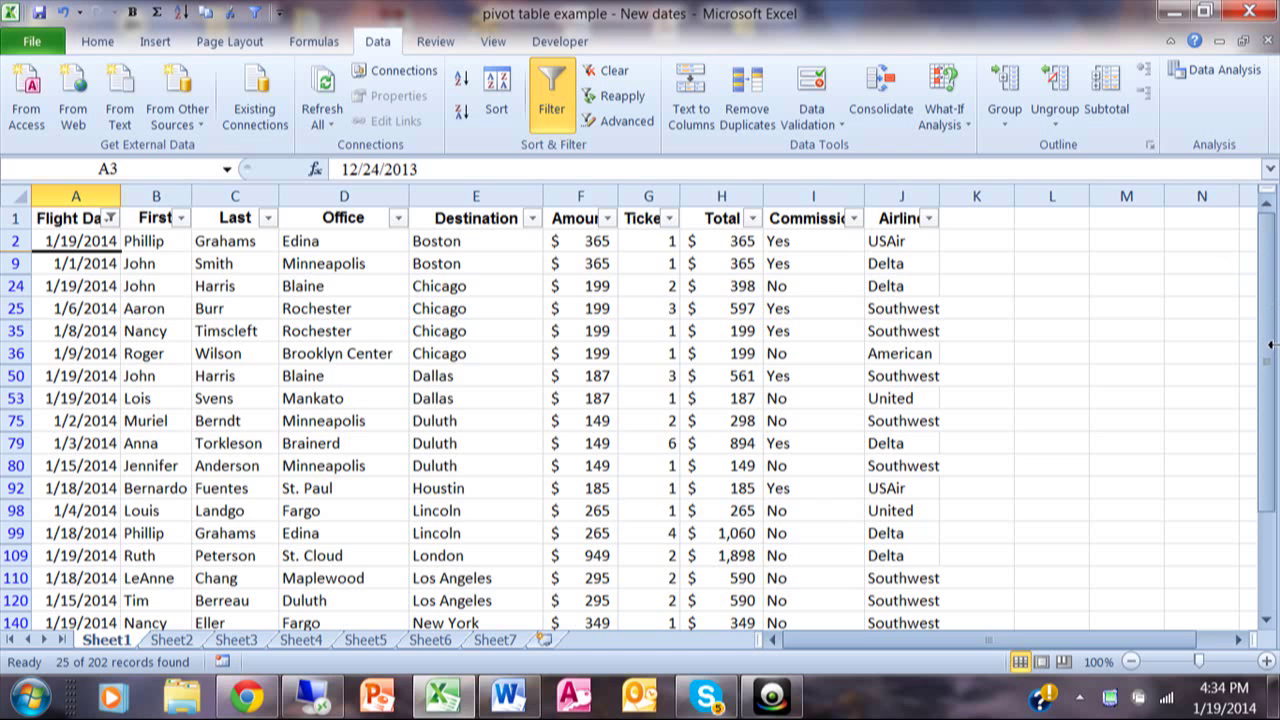
pyautogui.click(111, 217)
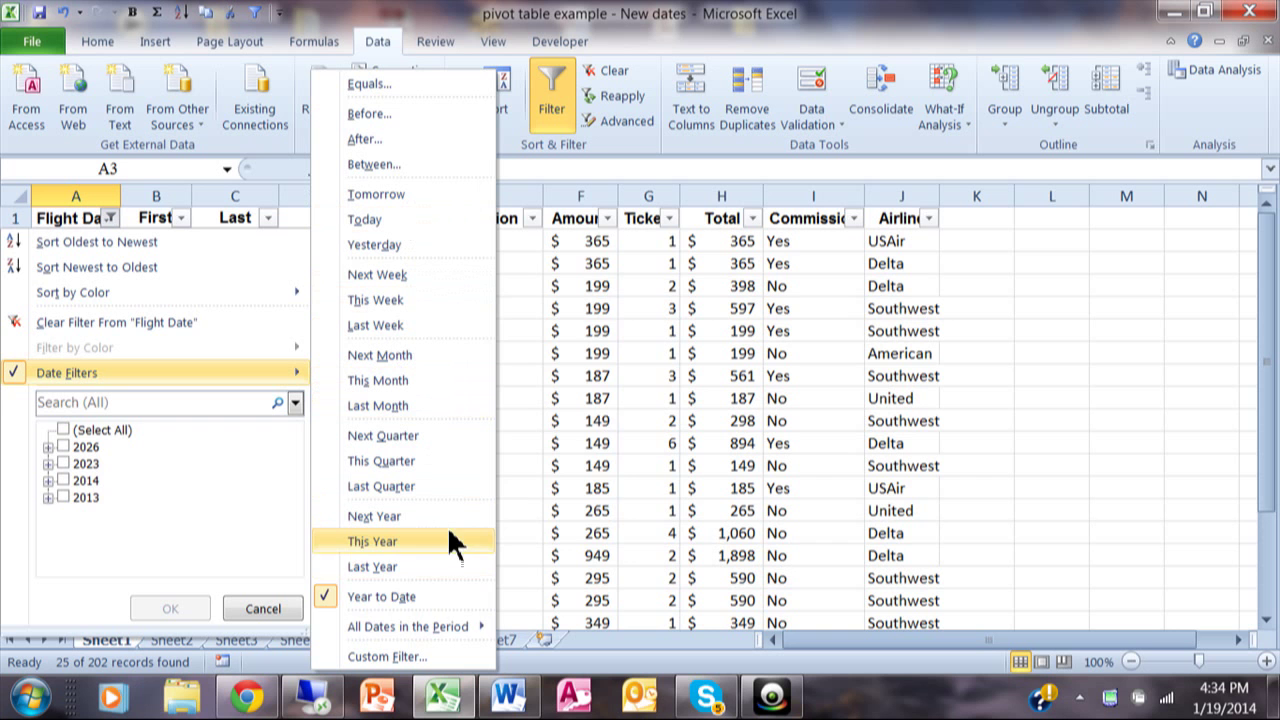
# - Filter Flight Date by All Dates in the Period: Quarter 1, then Quarter 4 (39 of 202 records)
pyautogui.moveTo(449, 627)
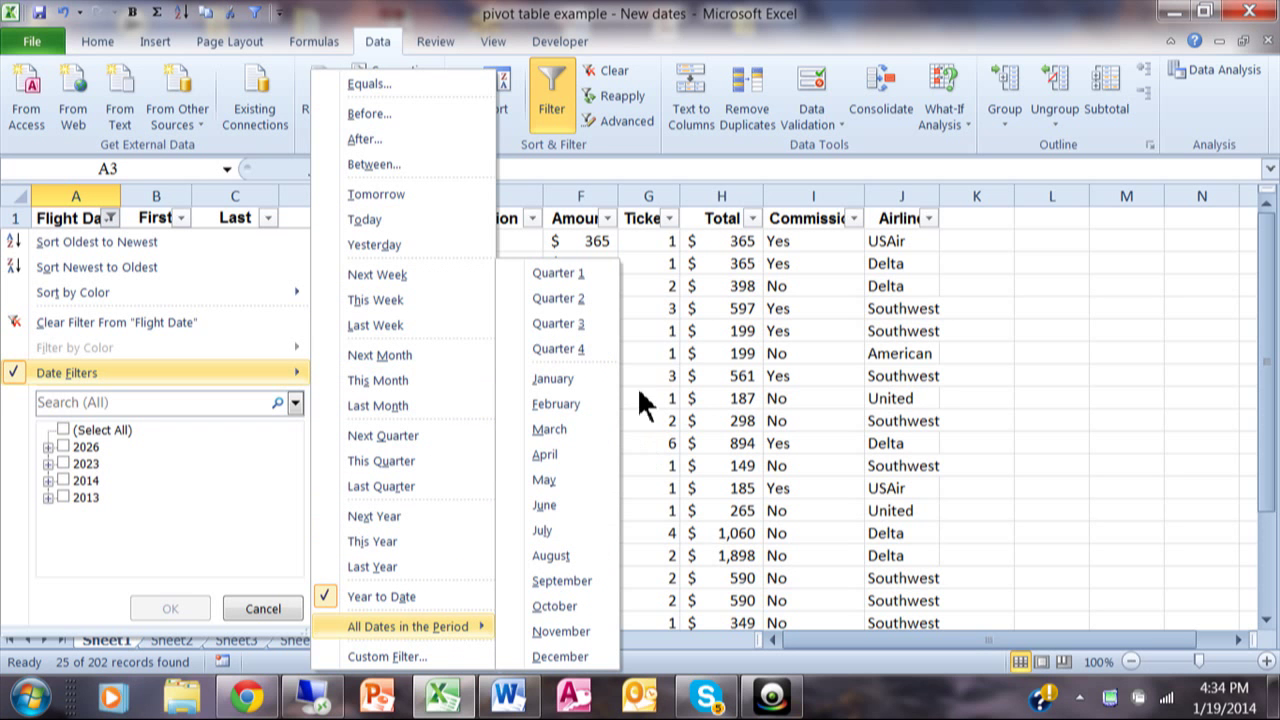
pyautogui.click(587, 273)
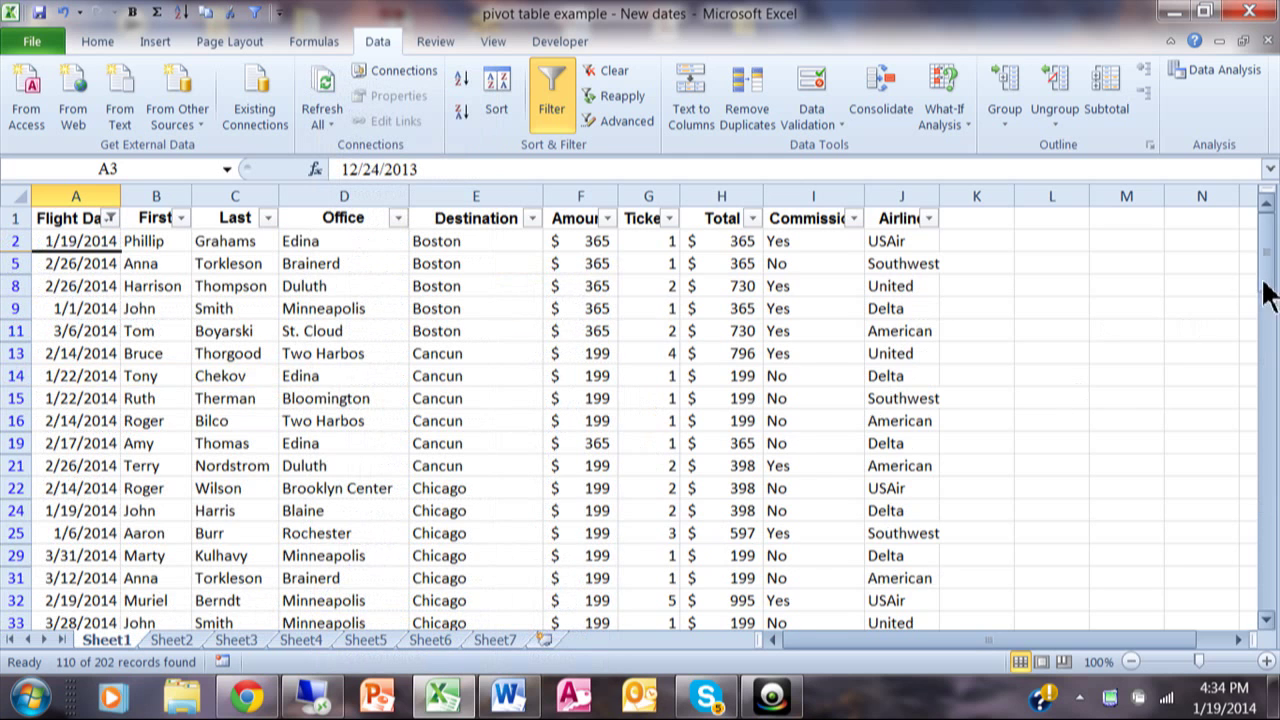
pyautogui.moveTo(1267, 282); pyautogui.dragTo(1267, 240)
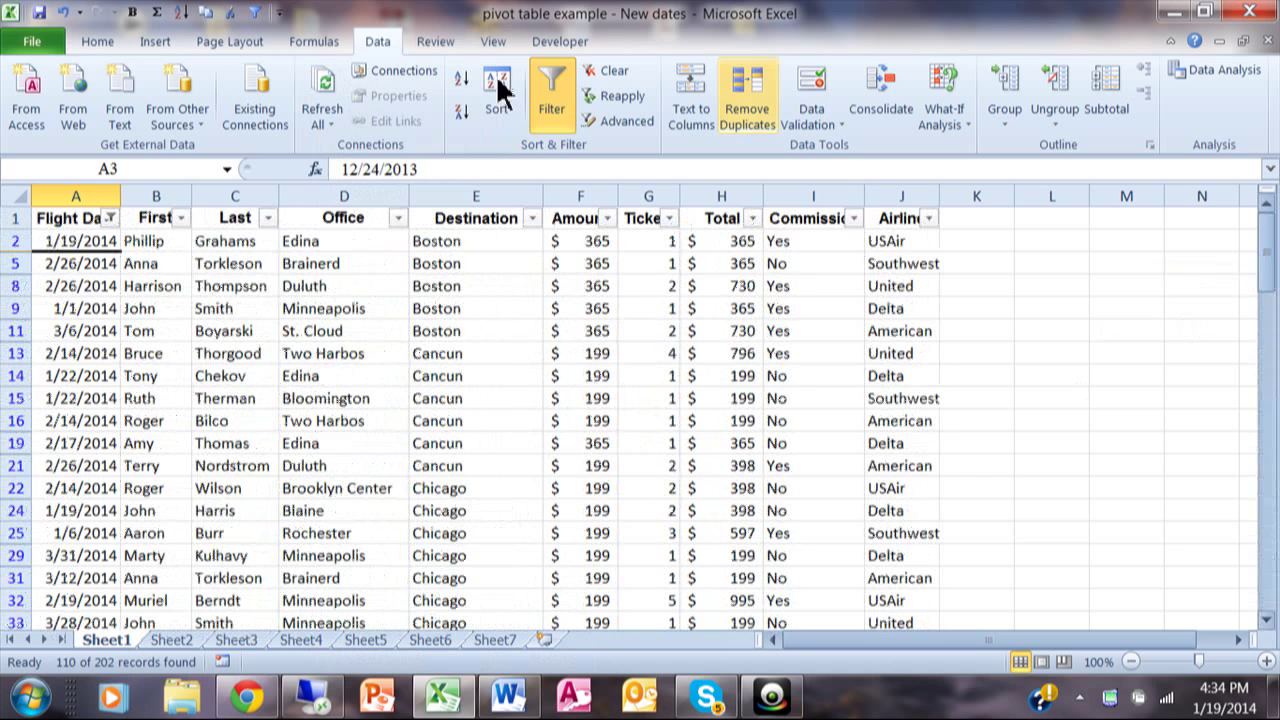
pyautogui.click(110, 218)
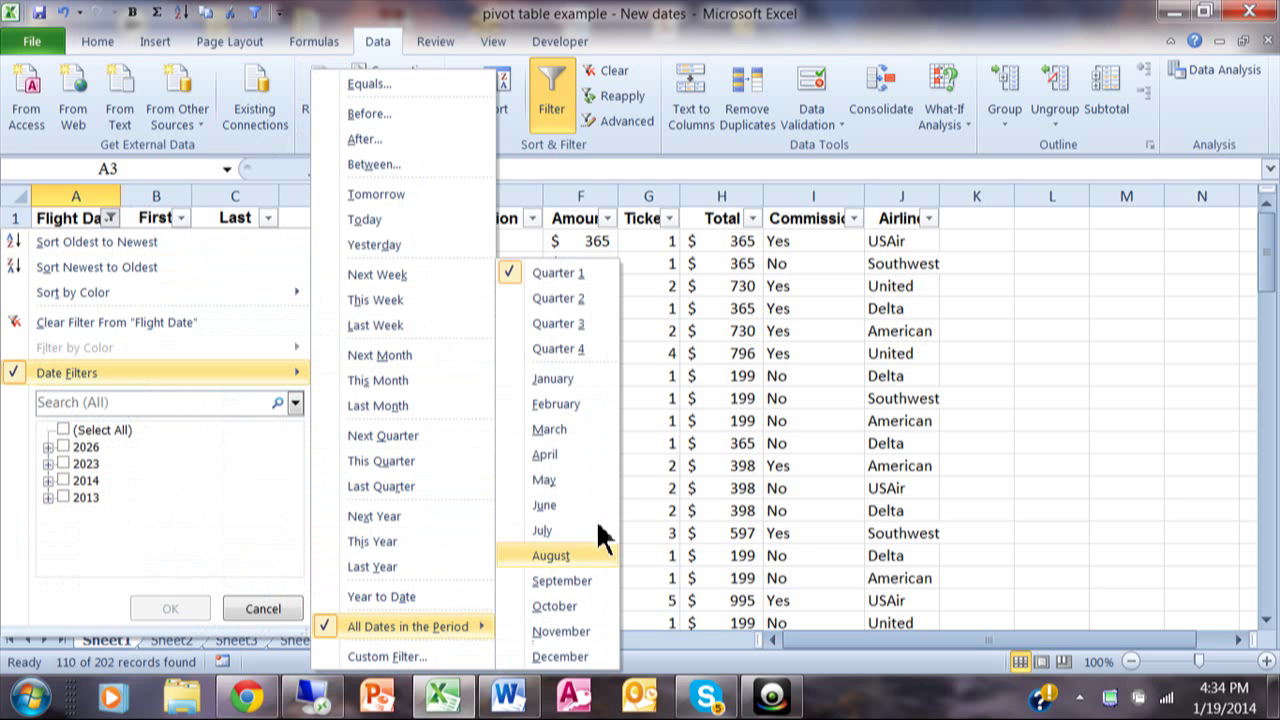
pyautogui.click(581, 349)
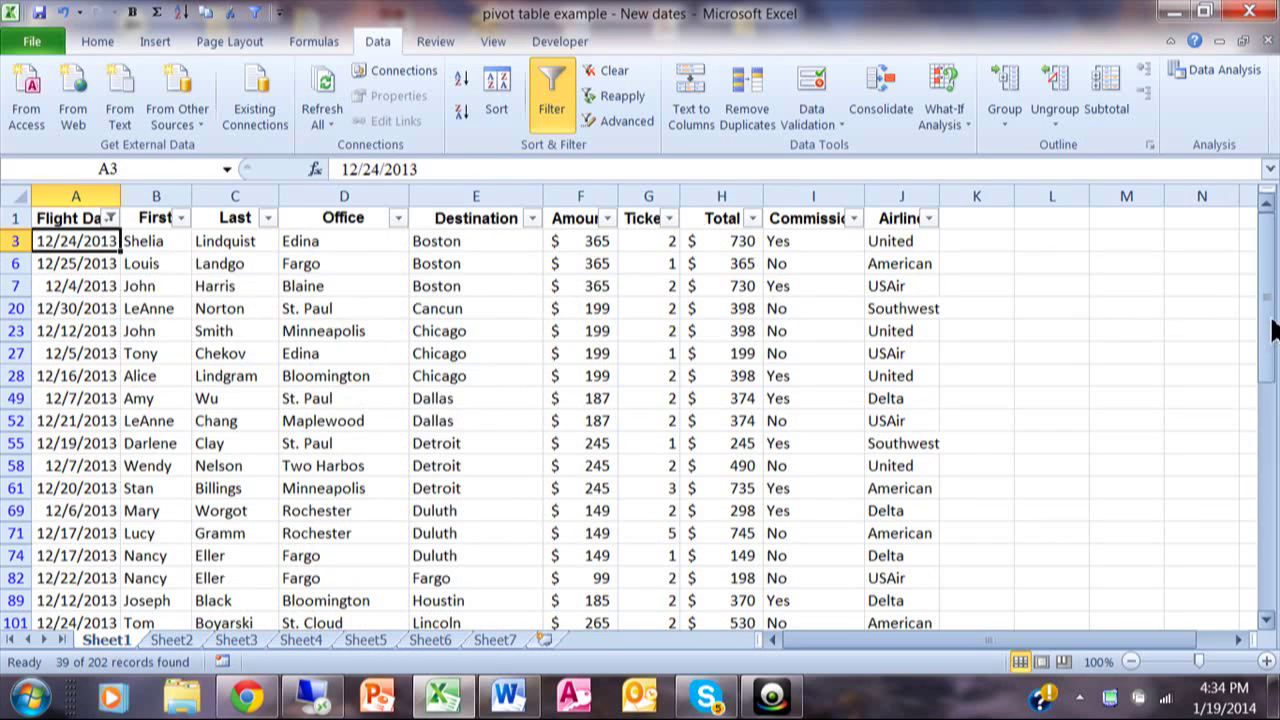
pyautogui.moveTo(1267, 318); pyautogui.dragTo(1271, 228)
pyautogui.click(111, 219)
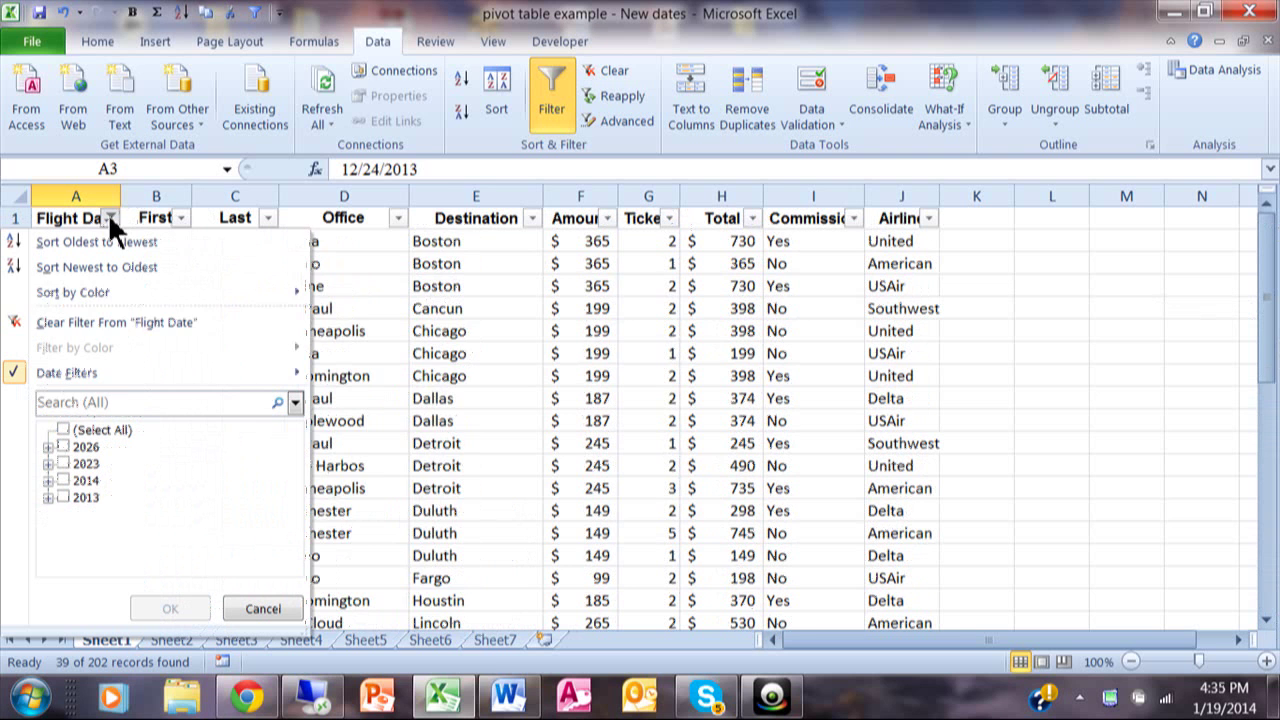
pyautogui.moveTo(116, 370)
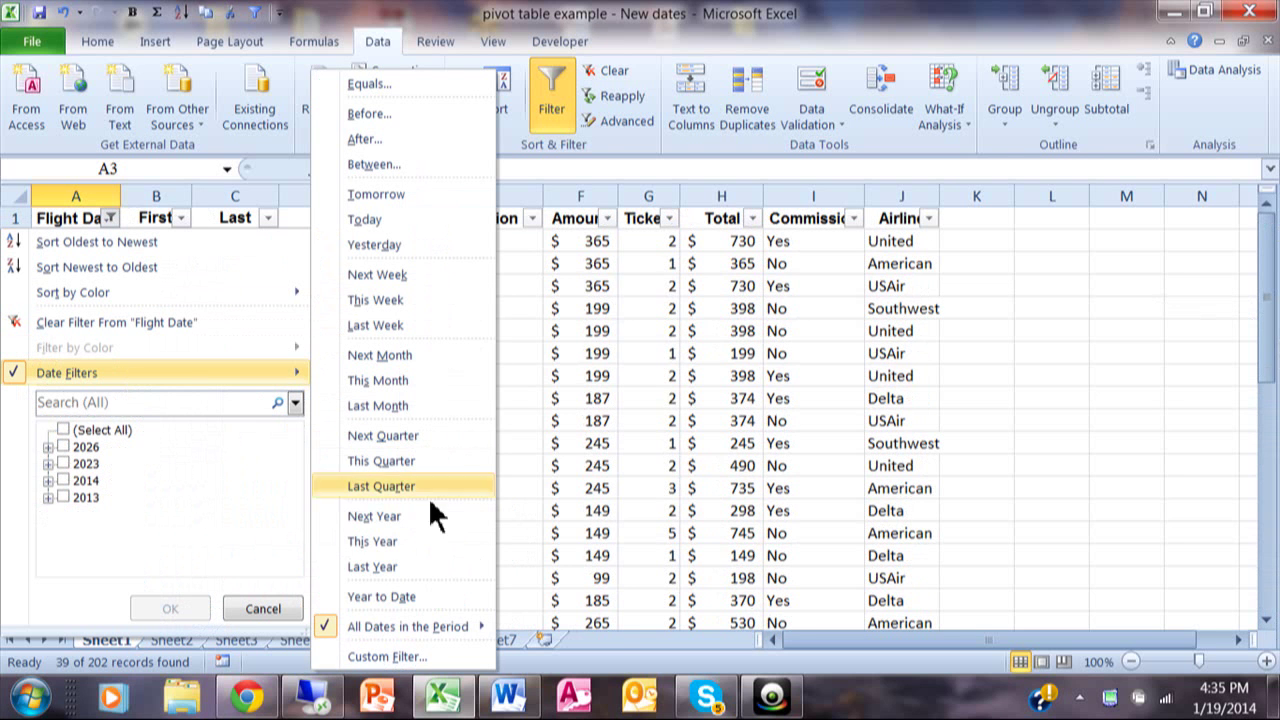
pyautogui.moveTo(440, 620)
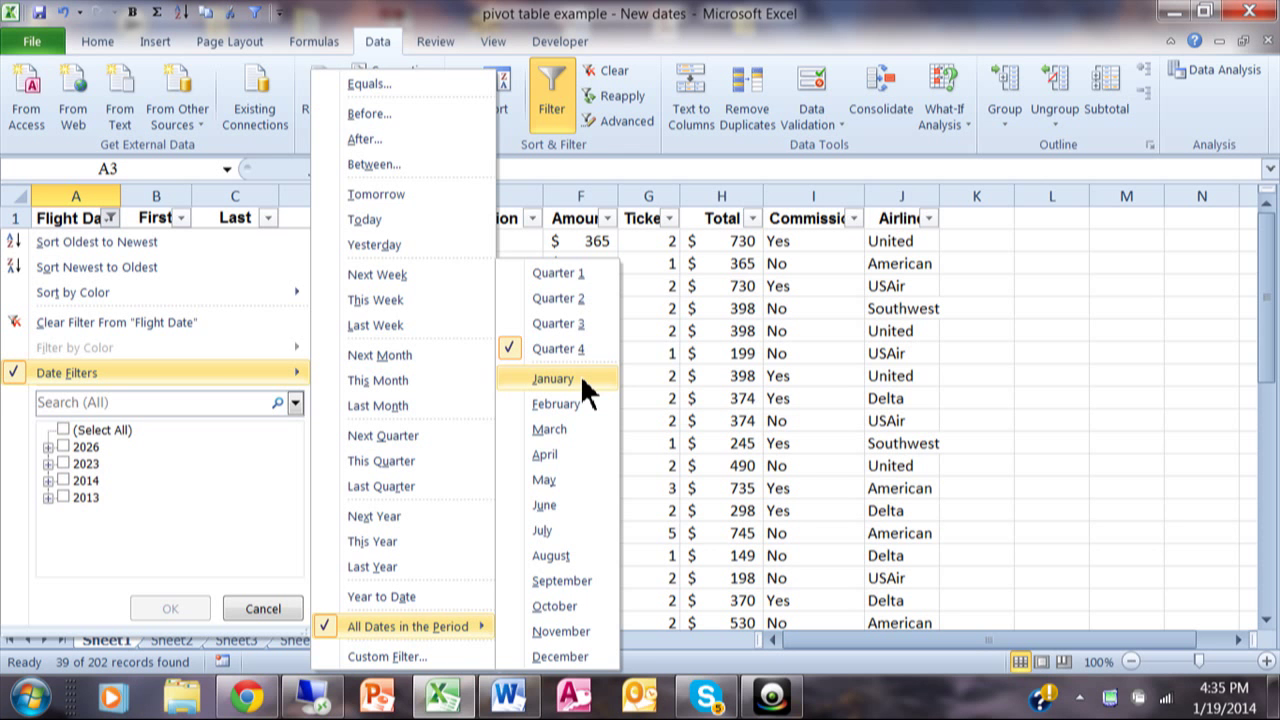
pyautogui.click(687, 359)
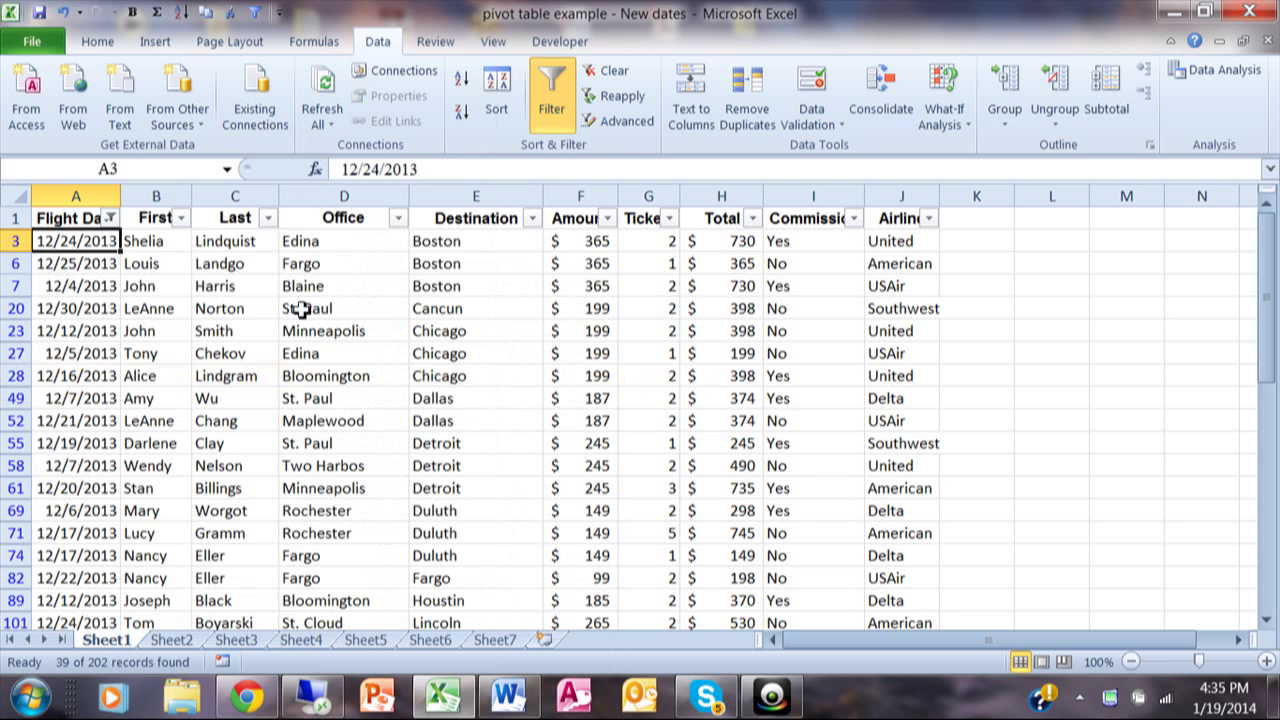
# - Show the Date Filters submenu from the Flight Date header arrow
pyautogui.click(110, 218)
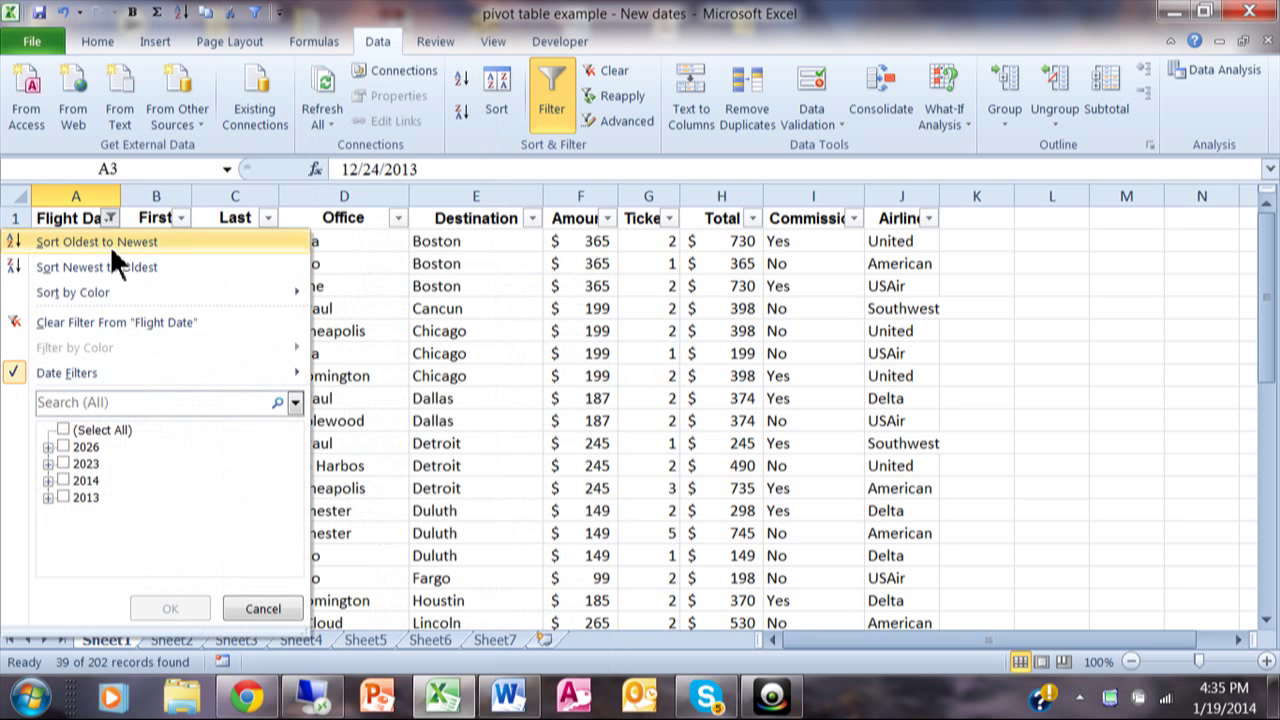
pyautogui.moveTo(153, 376)
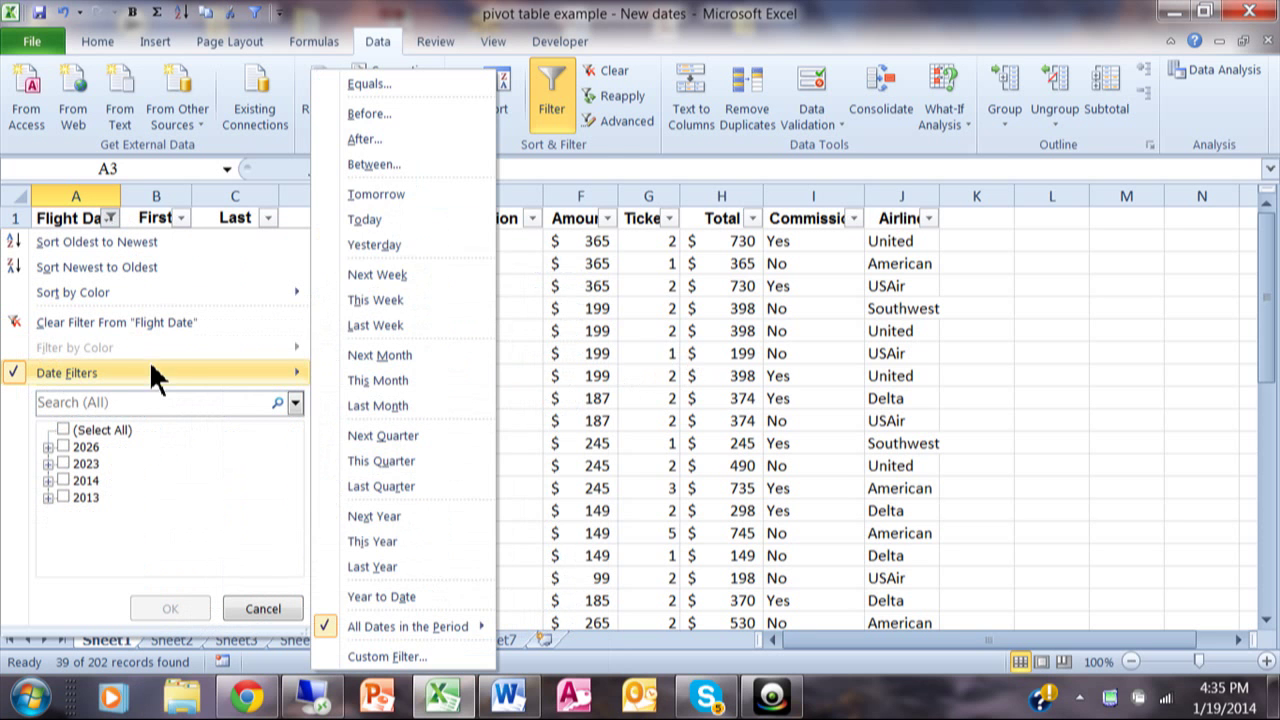
# - Apply a custom Between filter on Flight Date from 1/5/2014 to 1/22/2014
pyautogui.click(415, 170)
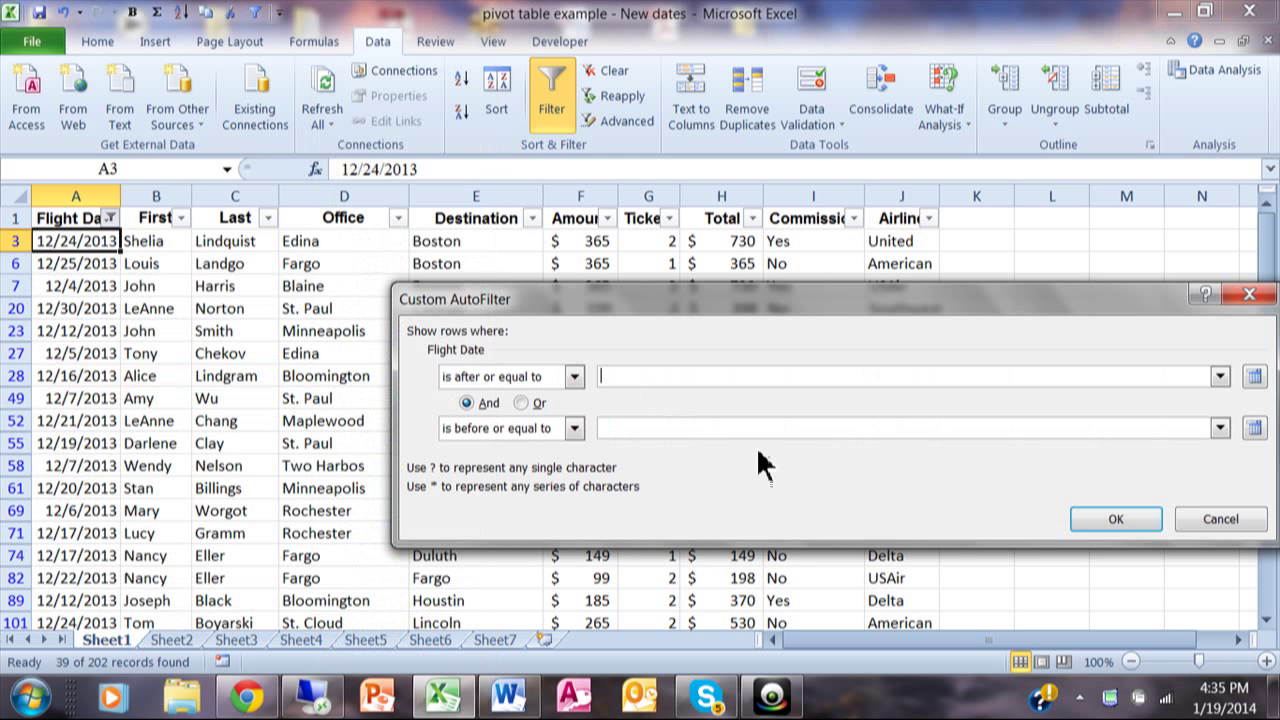
pyautogui.write('1/5/2014')
pyautogui.press('Tab')
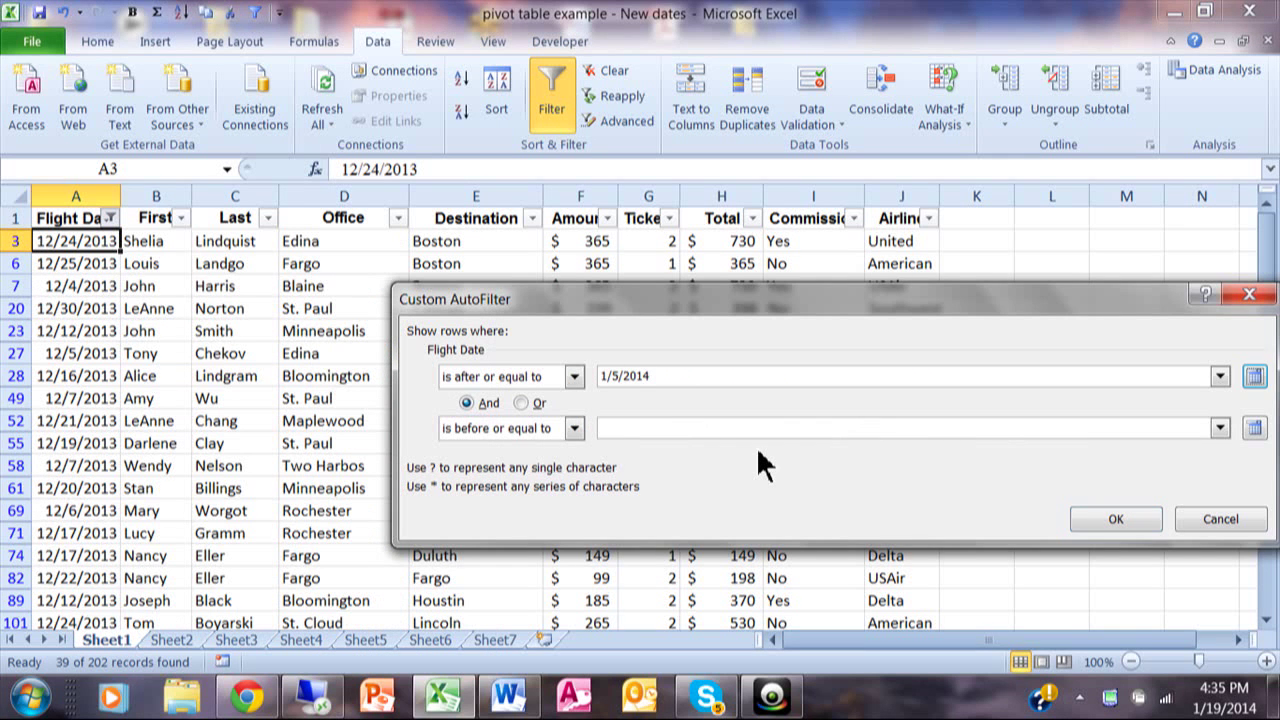
pyautogui.click(707, 428)
pyautogui.write('1/22')
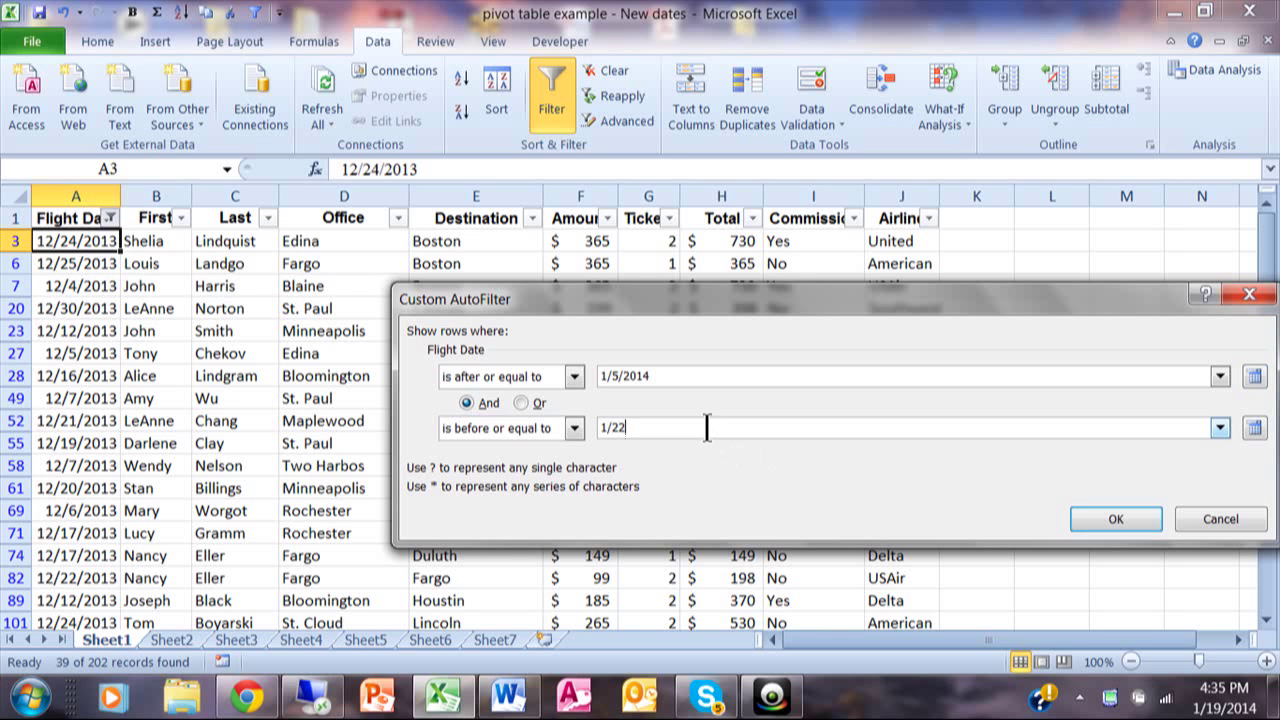
pyautogui.write('/2014')
pyautogui.click(1116, 518)
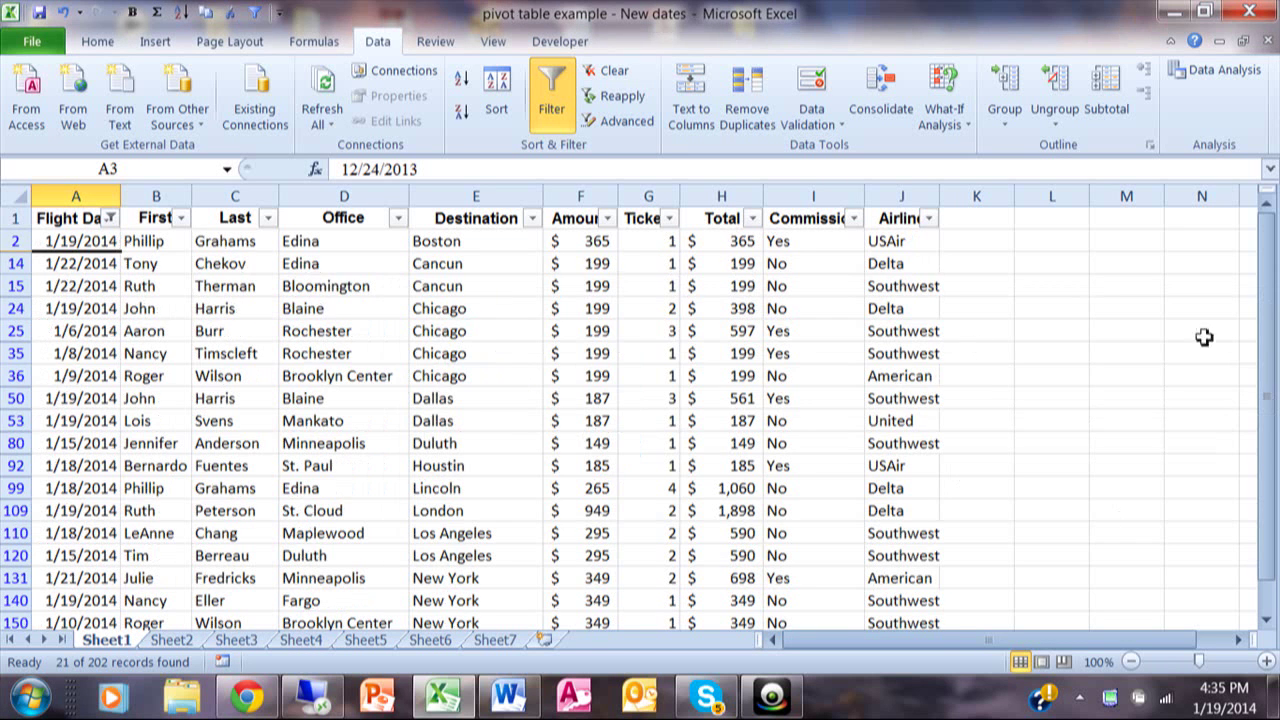
# - Check the Flight Date filter menu without changes, then switch AutoFilter off to show all flights
pyautogui.moveTo(1266, 350); pyautogui.dragTo(1250, 240)
pyautogui.click(112, 220)
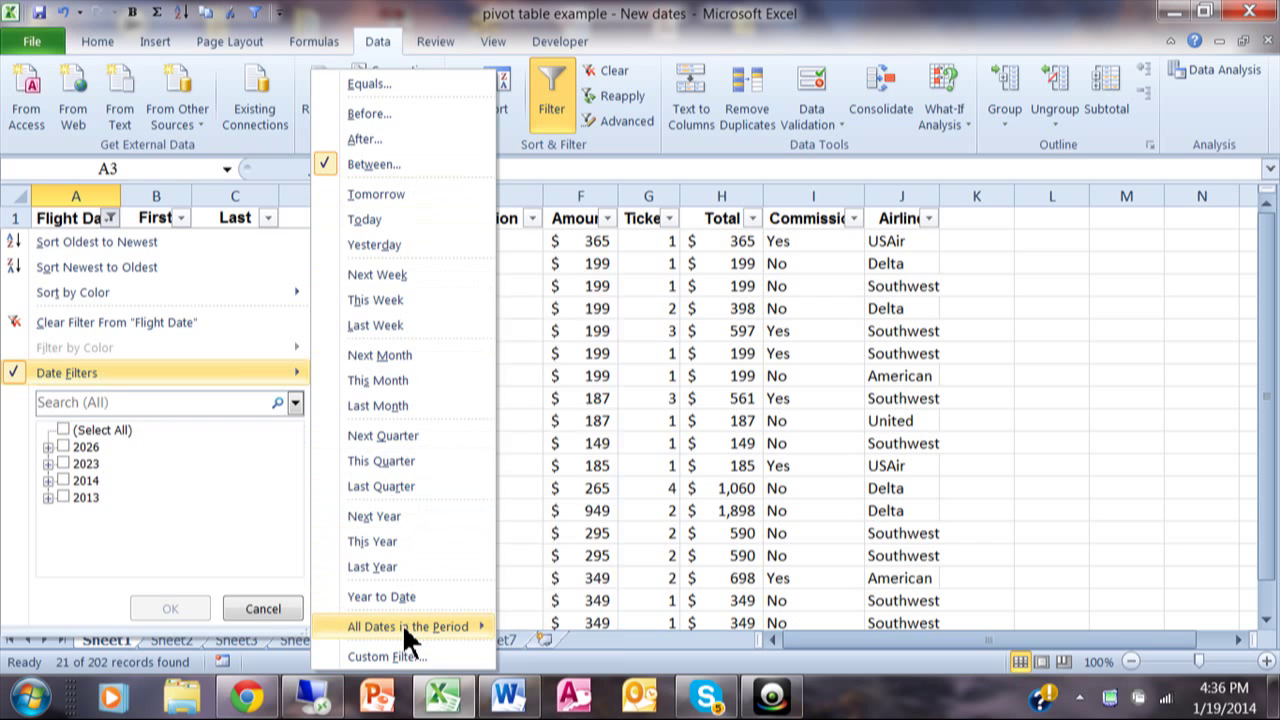
pyautogui.moveTo(408, 636)
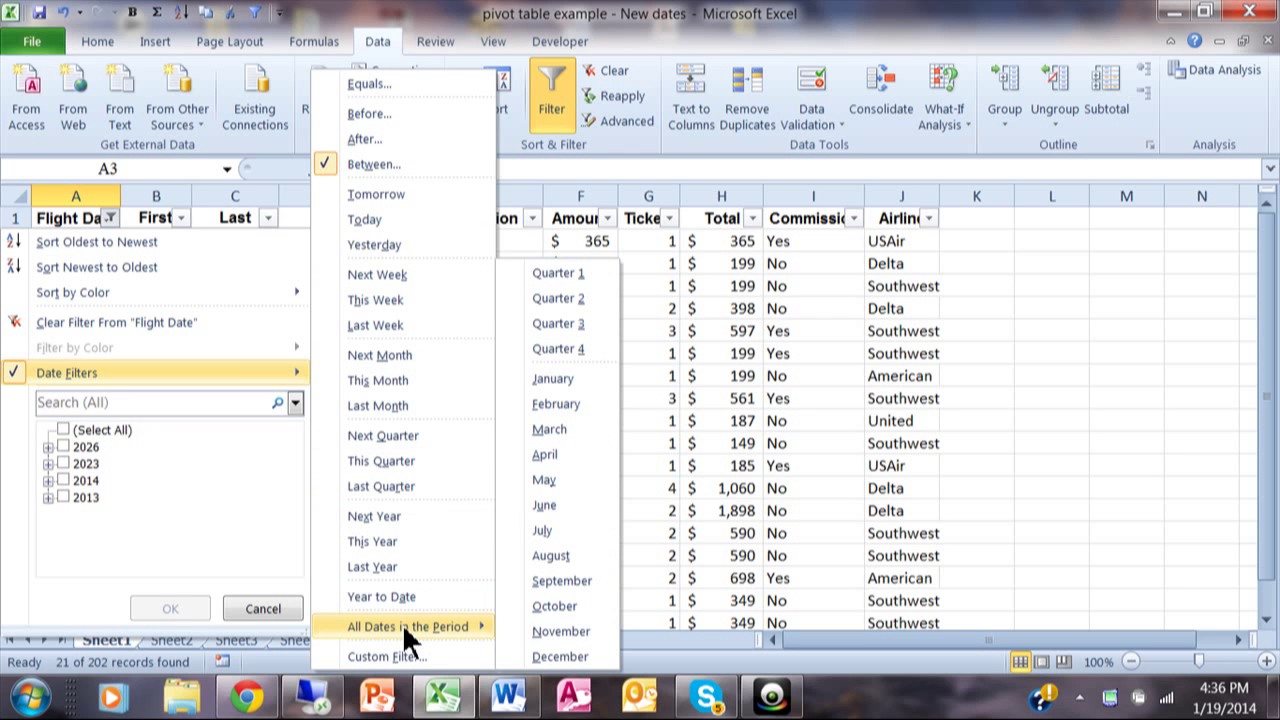
pyautogui.click(749, 419)
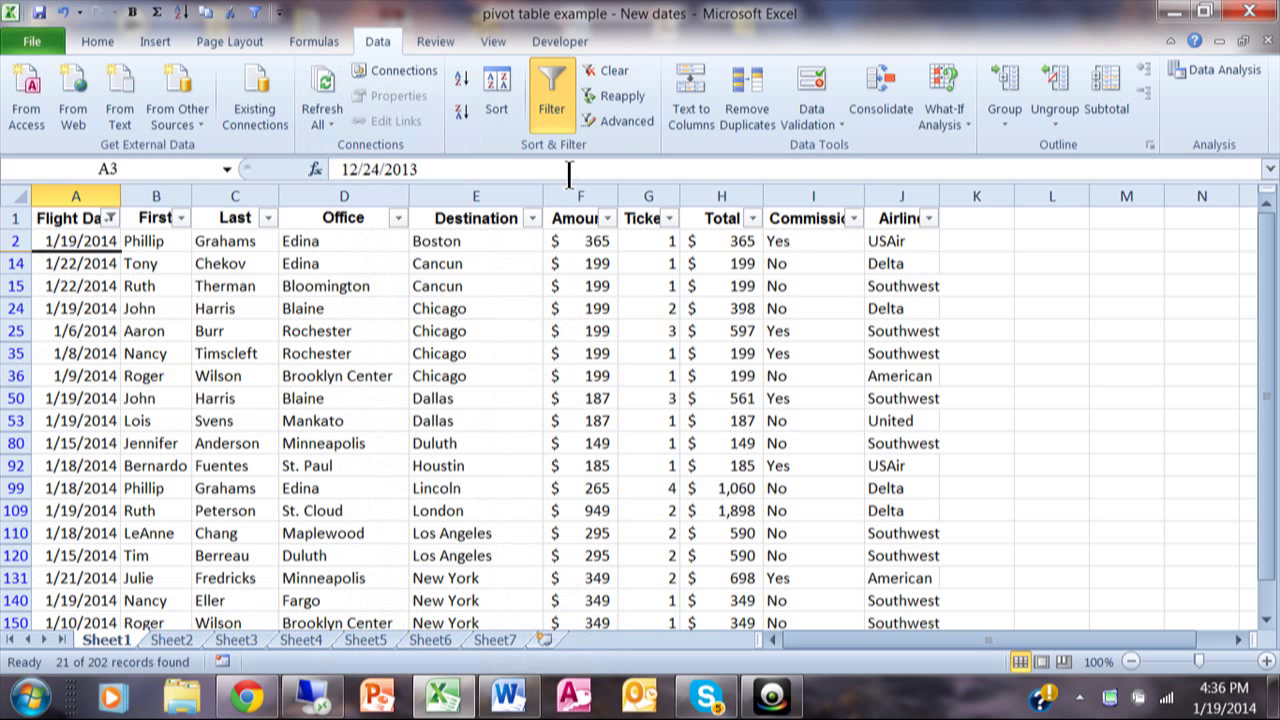
pyautogui.click(553, 118)
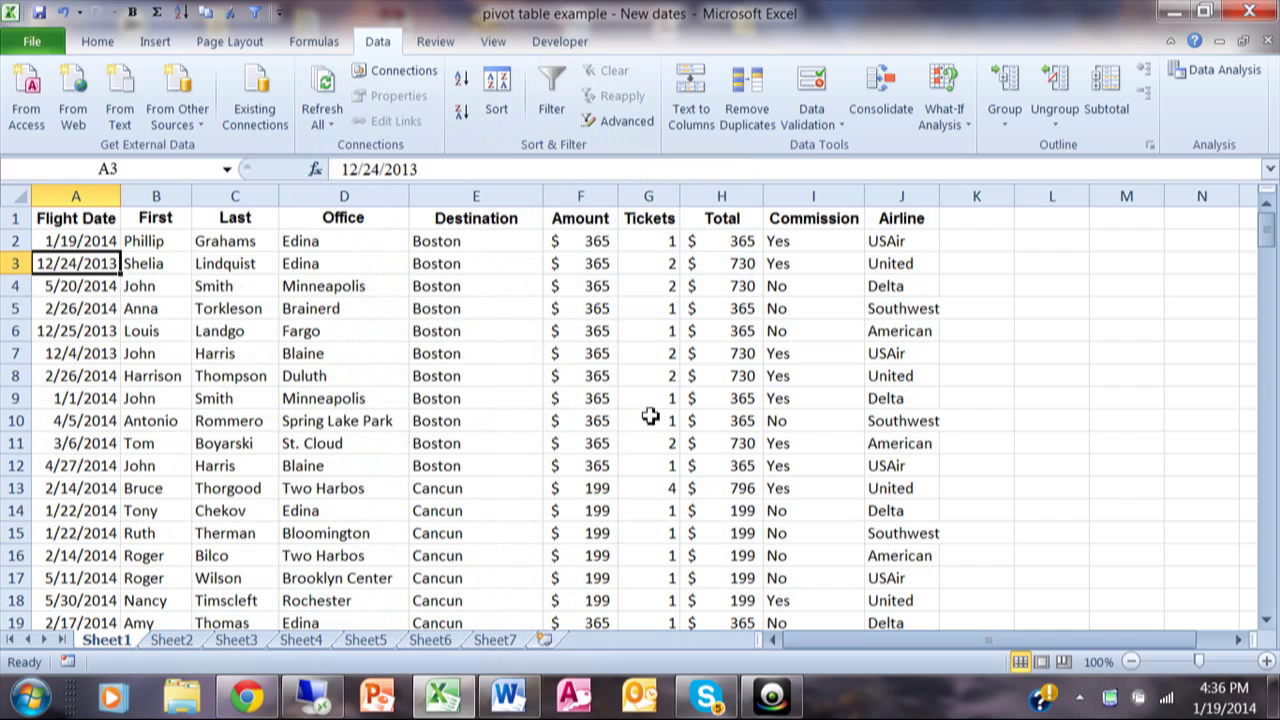